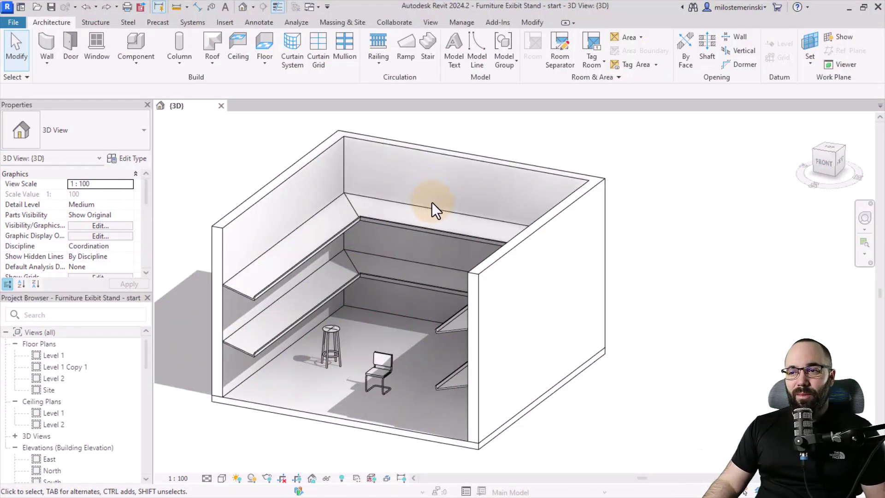
- Orbit and zoom around the exhibit stand, selecting the lab stool to inspect it
click(432, 202)
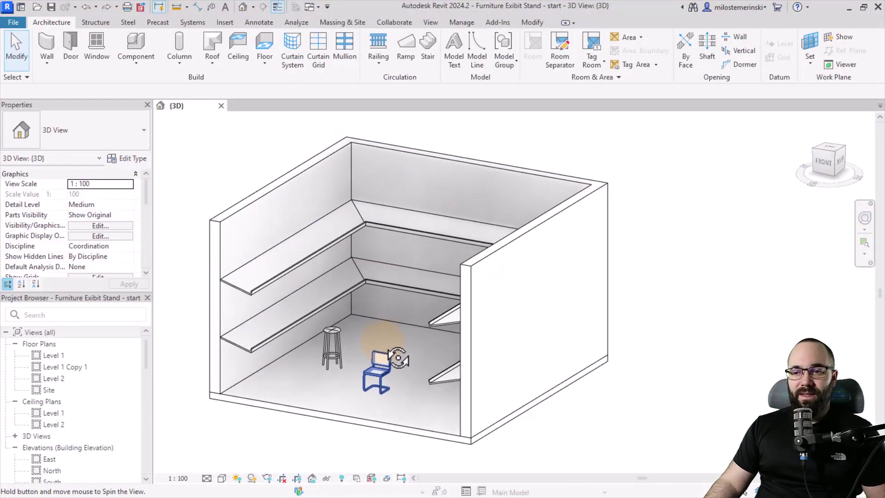
shift+middle_drag(404, 369, 389, 369)
click(346, 324)
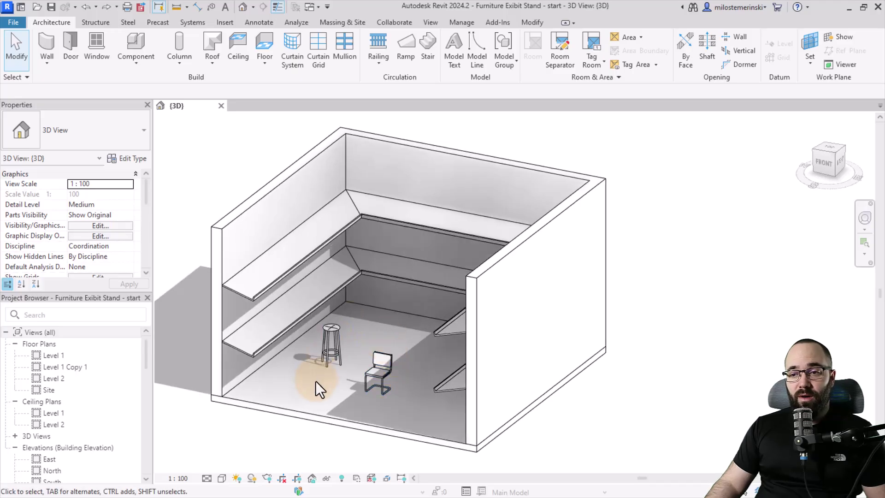
shift+middle_drag(317, 375, 332, 390)
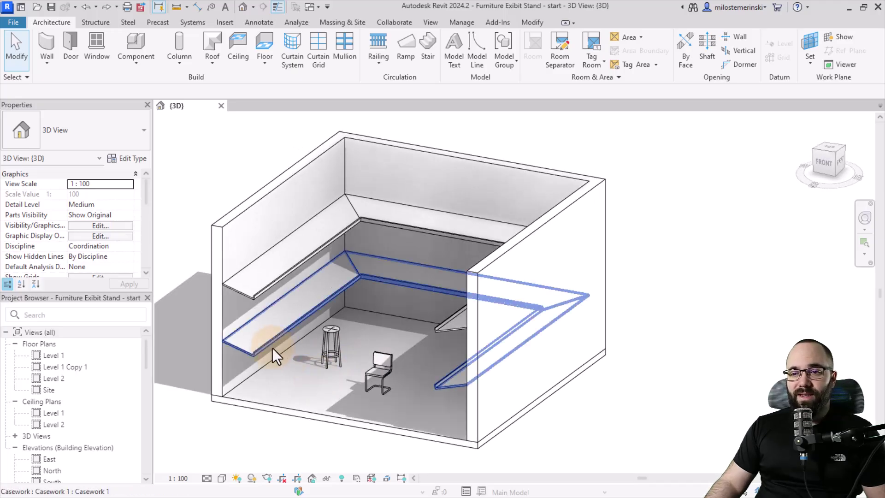
scroll(265, 347, up, 2)
scroll(270, 346, up, 2)
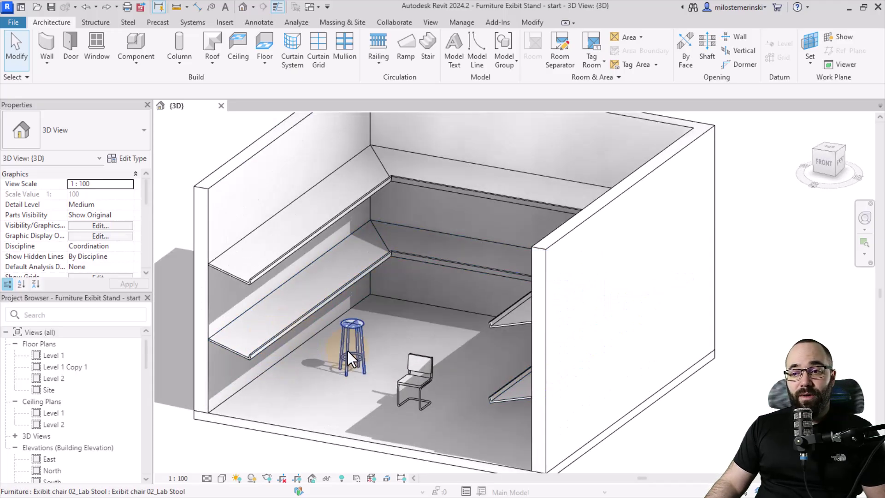
scroll(350, 355, up, 2)
scroll(258, 305, up, 2)
scroll(256, 306, down, 3)
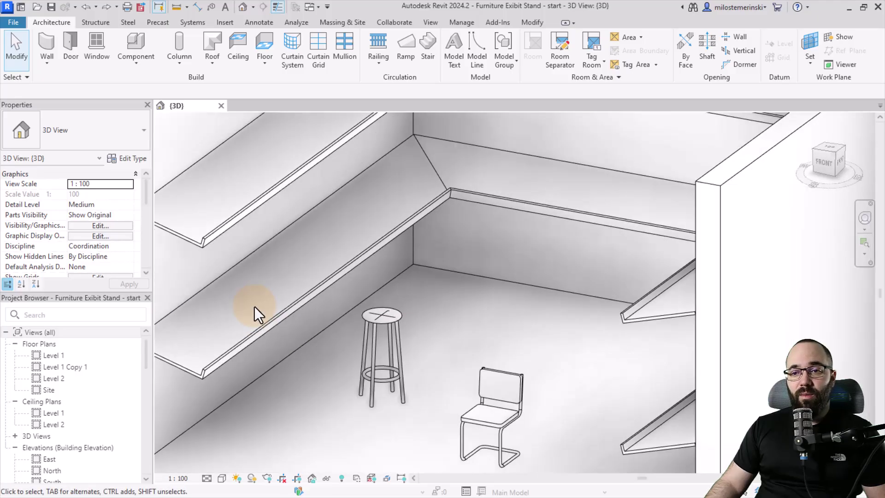
scroll(215, 295, up, 1)
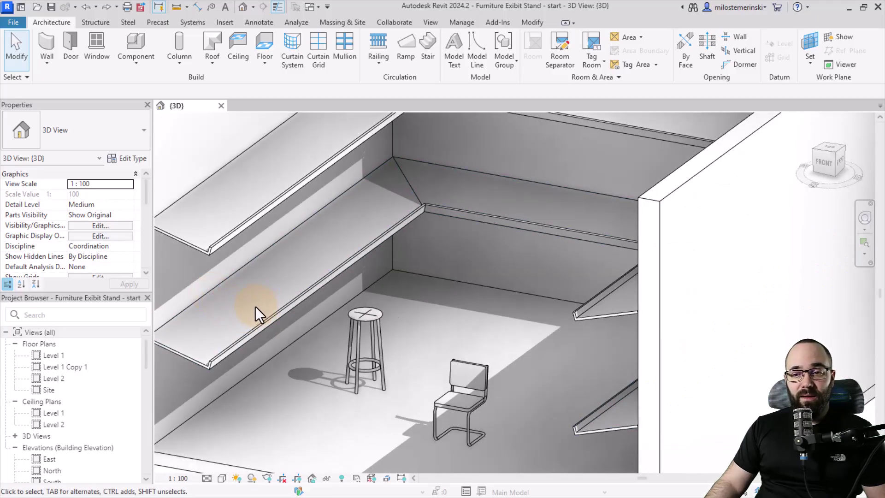
click(350, 334)
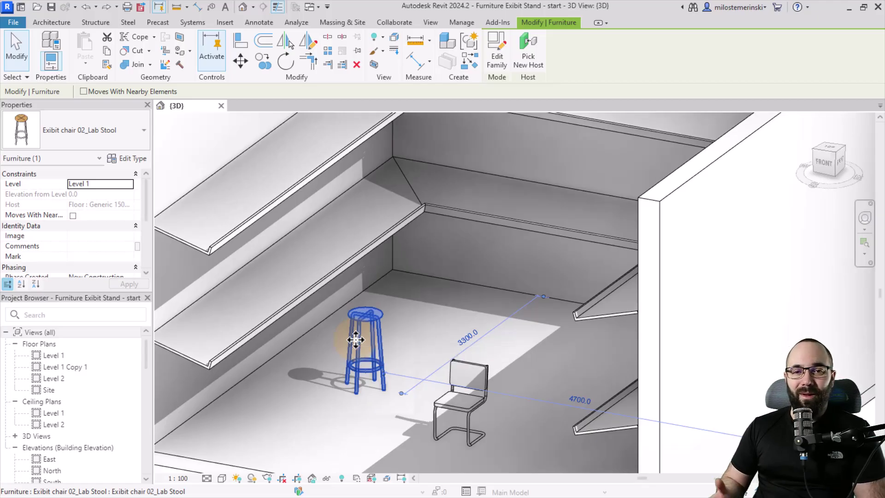
click(433, 324)
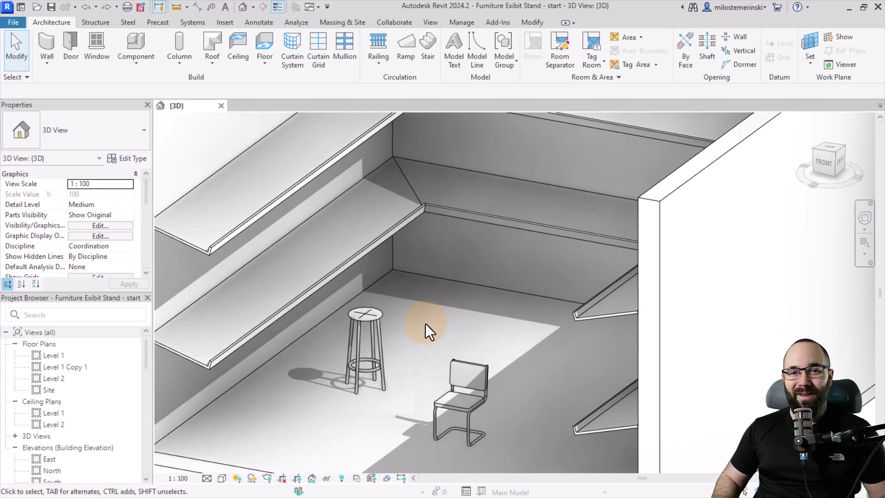
scroll(429, 317, down, 2)
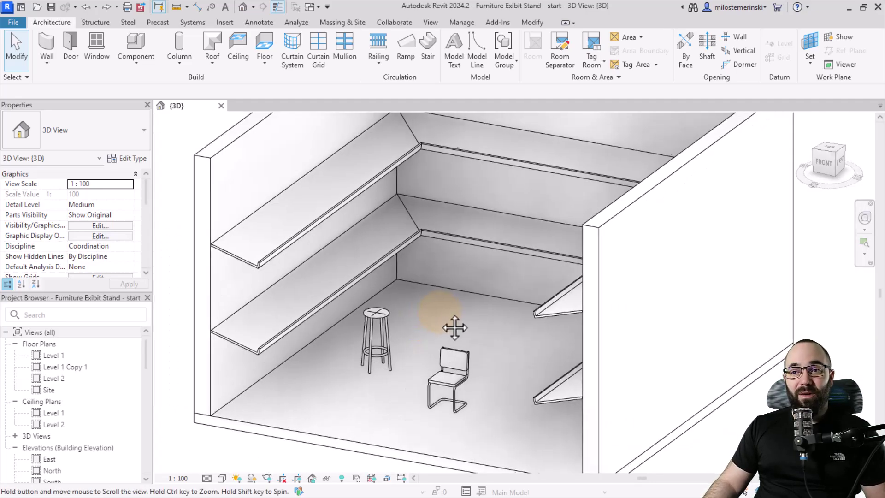
middle_drag(422, 305, 413, 315)
scroll(413, 314, down, 1)
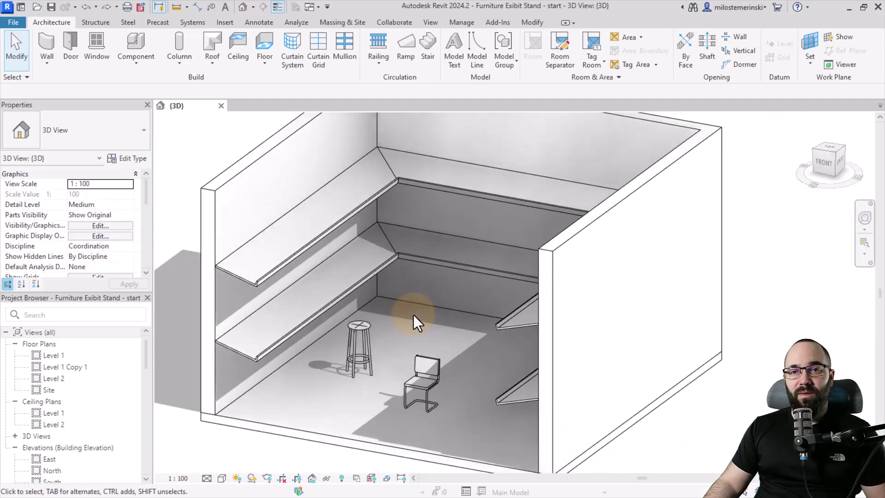
- Create a new family from the English folder's Metric Generic Model Adaptive.rft template
click(18, 23)
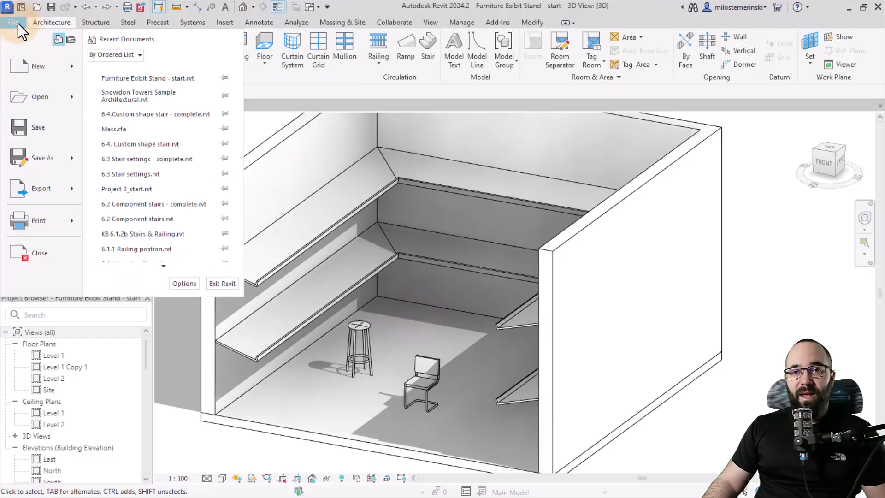
mouse_move(40, 66)
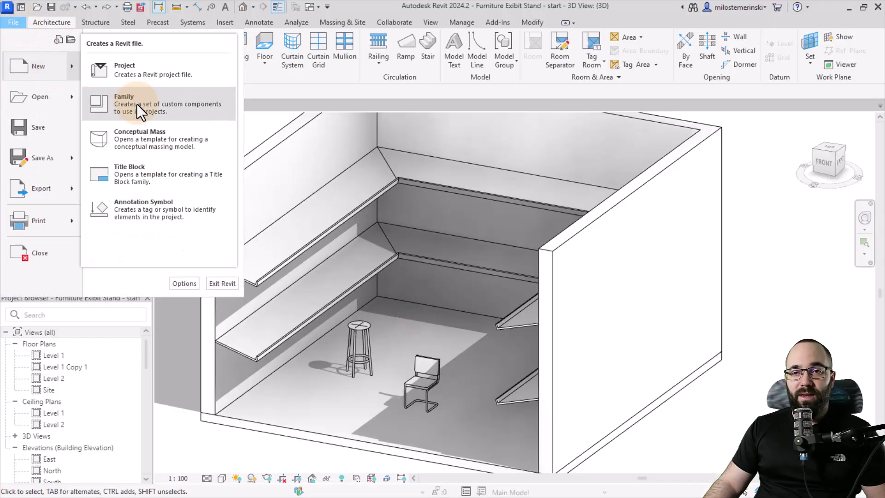
click(136, 103)
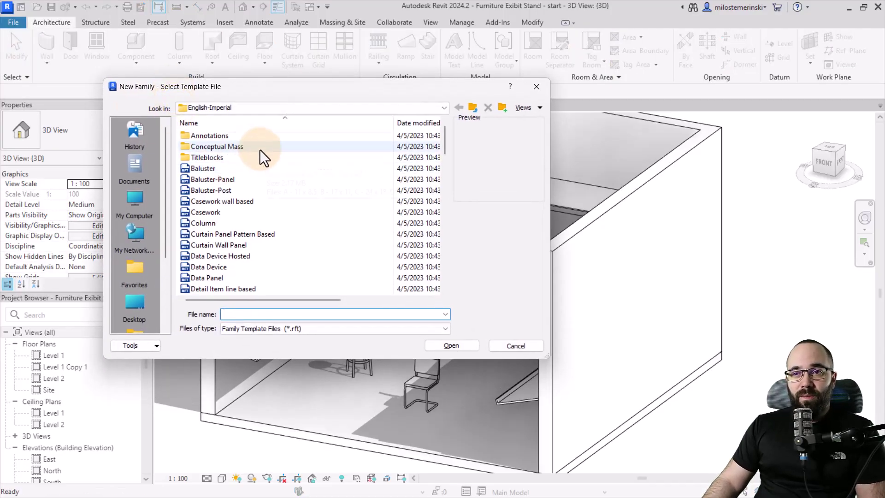
click(474, 107)
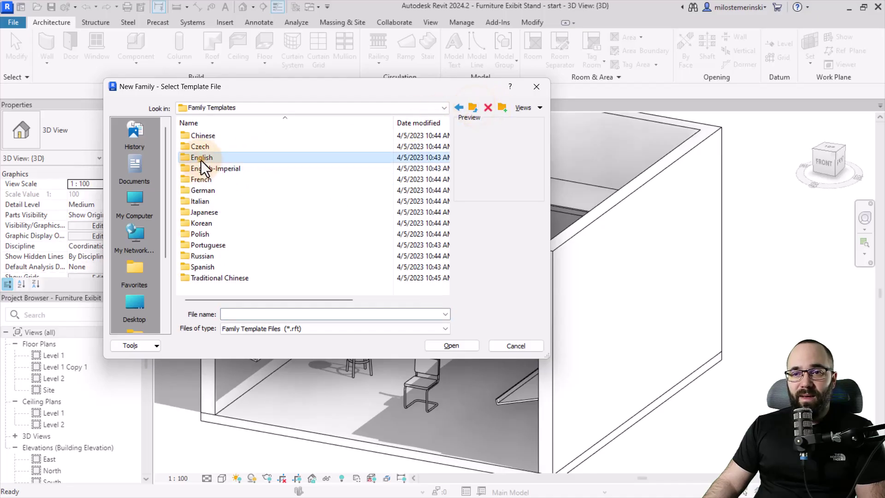
double_click(200, 160)
scroll(235, 189, down, 2)
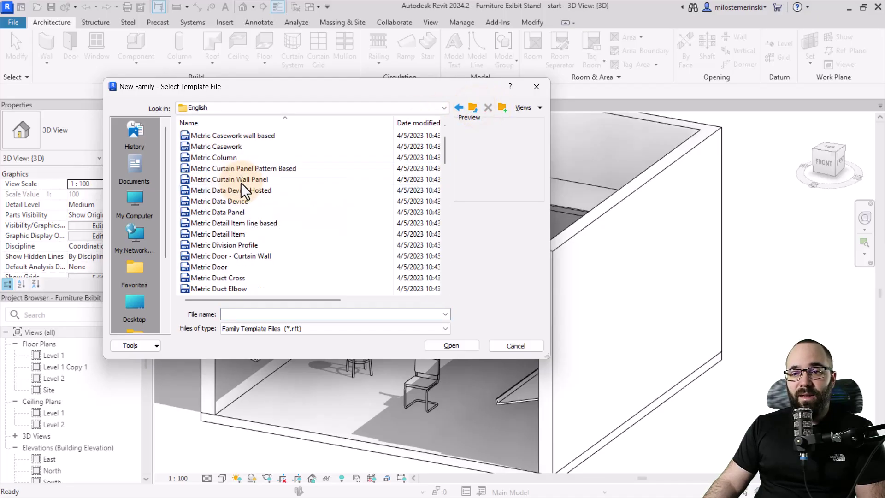
scroll(241, 182, down, 3)
scroll(240, 182, down, 2)
scroll(241, 182, down, 2)
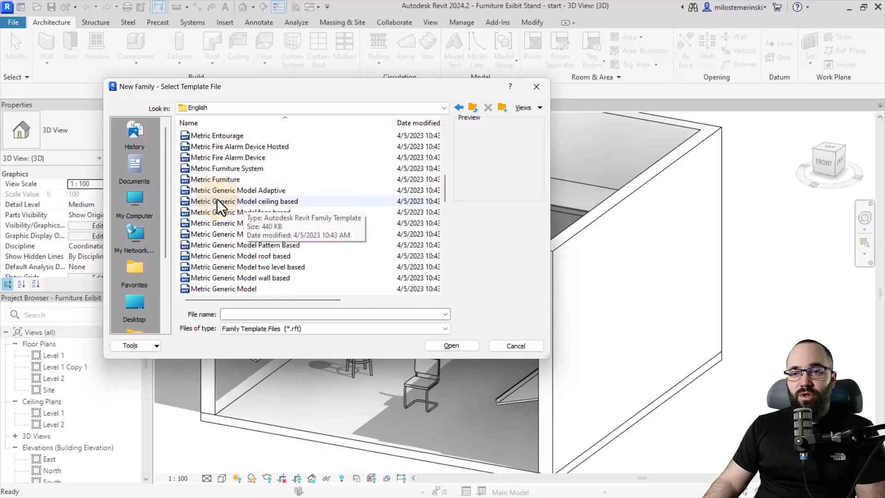
click(252, 190)
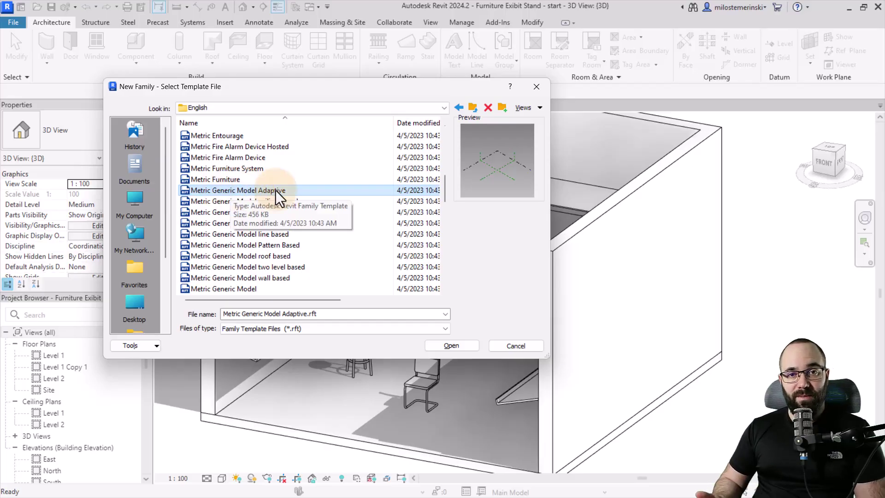
click(447, 344)
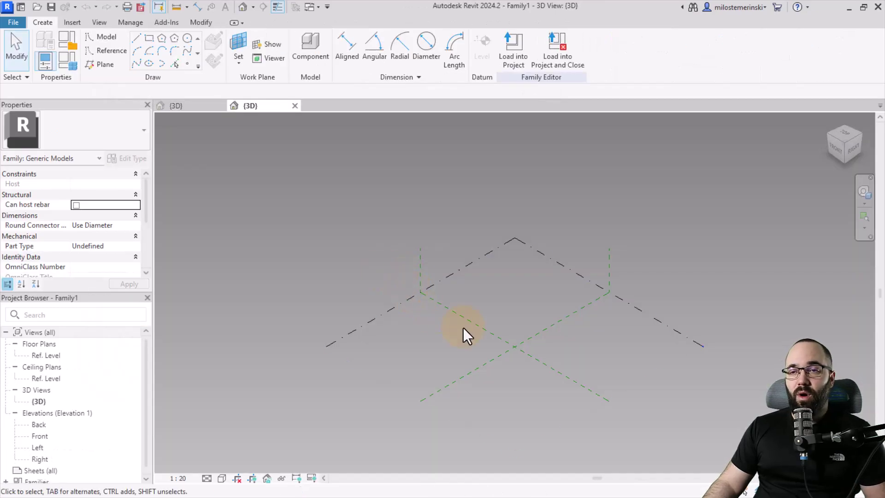
- Place a reference point at the reference plane intersection and make it adaptive point 1
scroll(361, 325, up, 3)
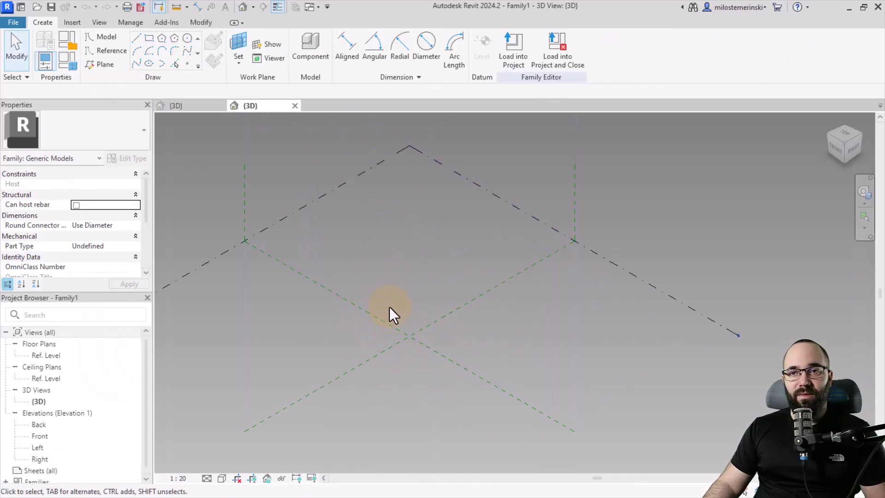
middle_drag(404, 355, 401, 348)
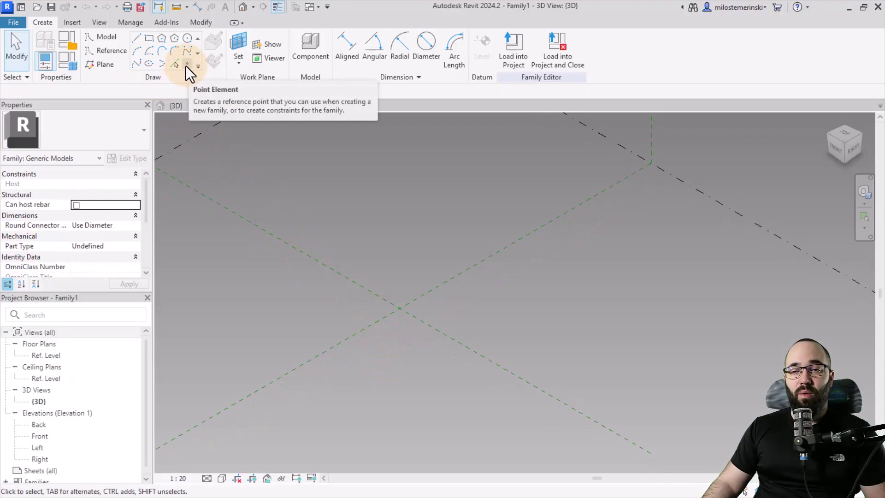
click(185, 66)
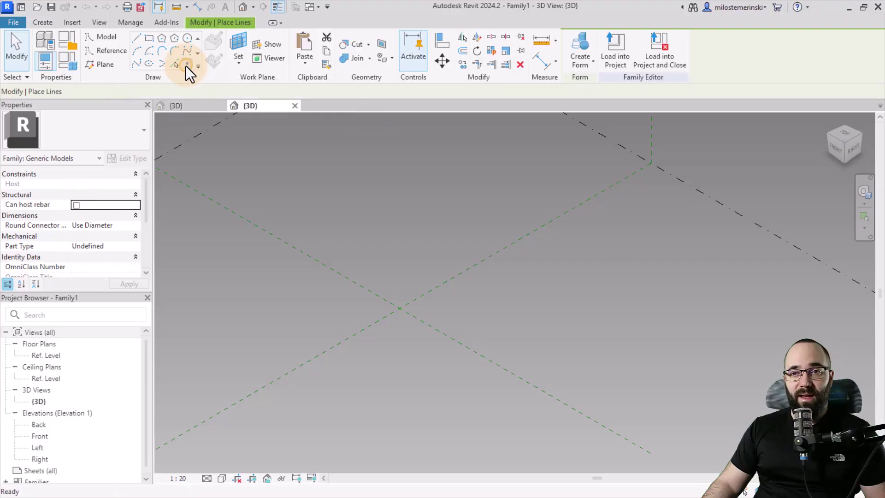
click(399, 308)
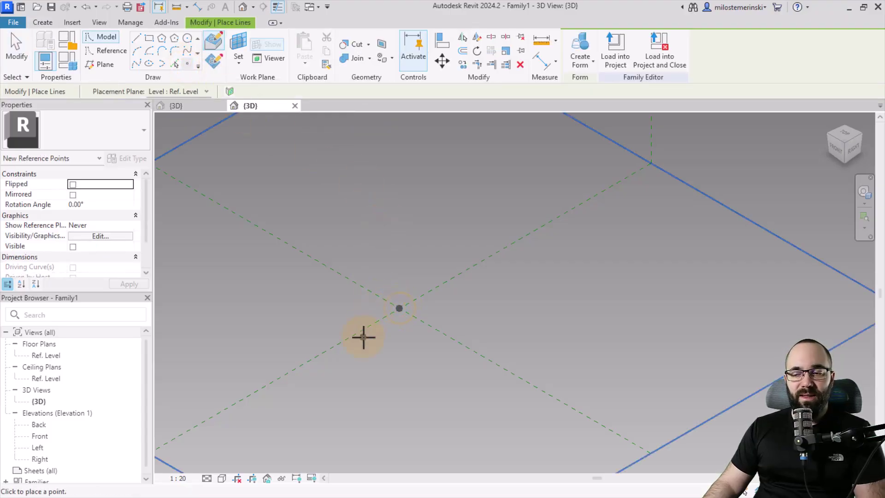
key(Escape)
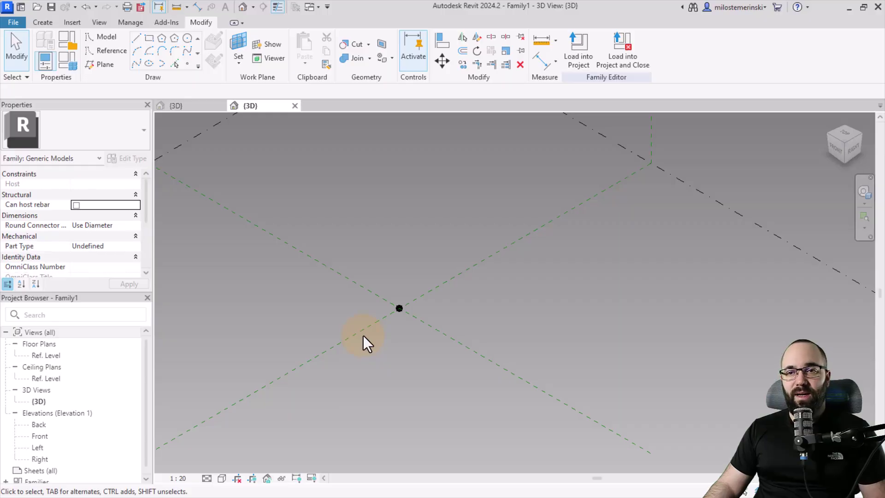
drag(374, 279, 425, 343)
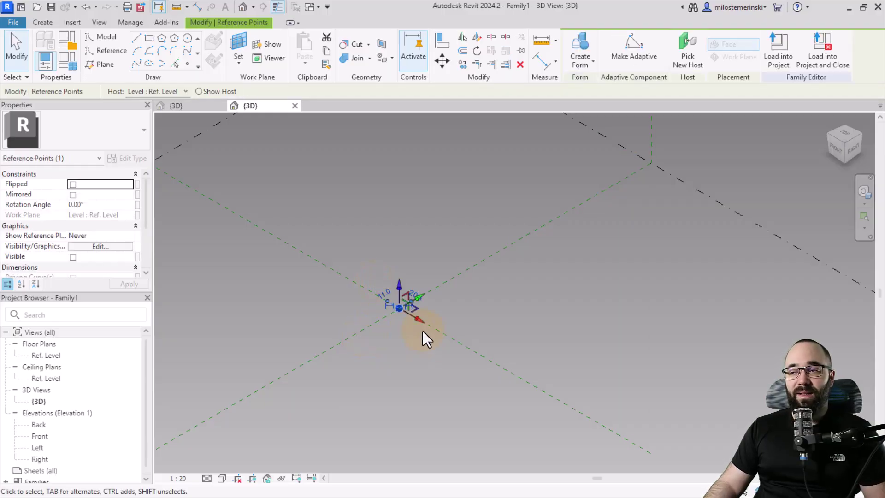
click(626, 61)
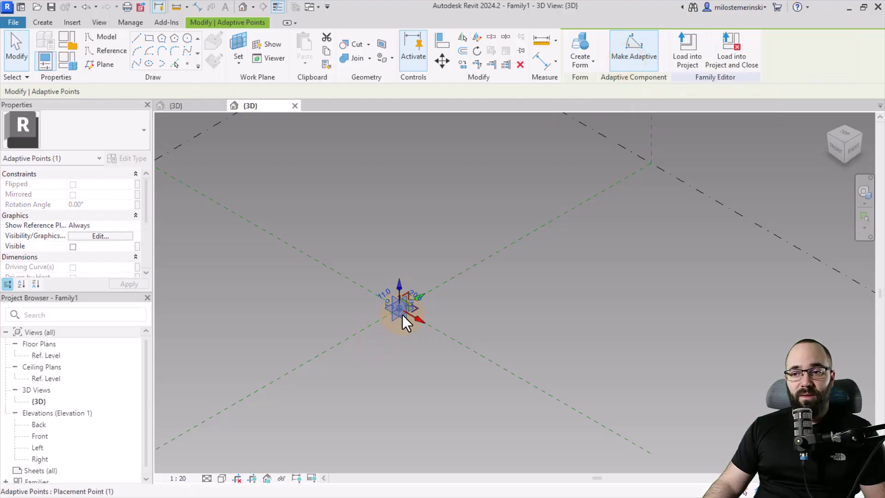
click(400, 337)
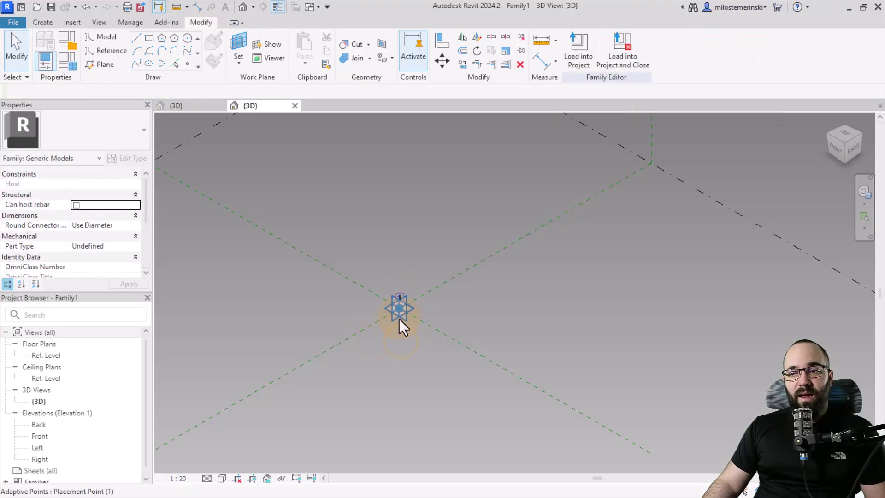
- In the Ref. Level plan, align and lock the adaptive point to both centre reference planes
double_click(54, 355)
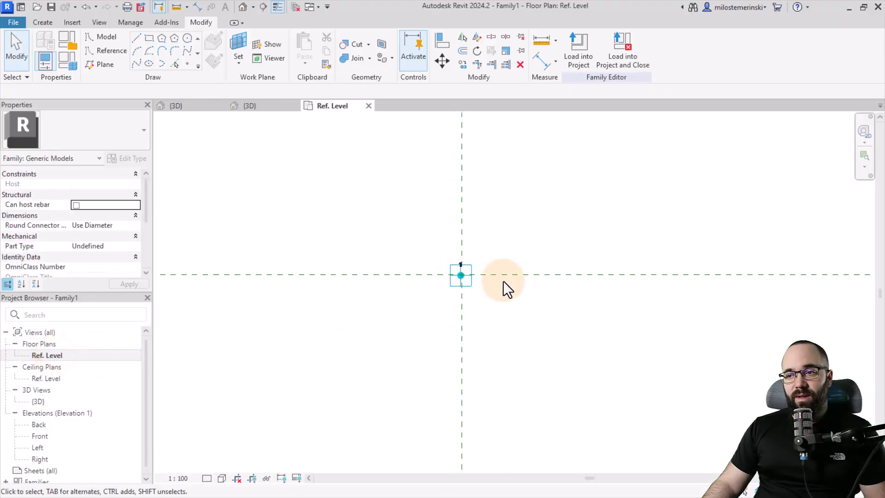
drag(400, 284, 376, 311)
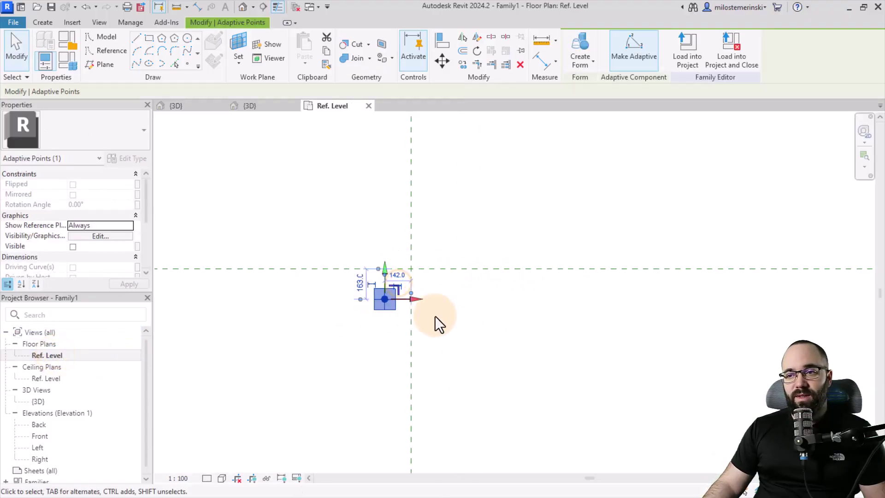
click(440, 46)
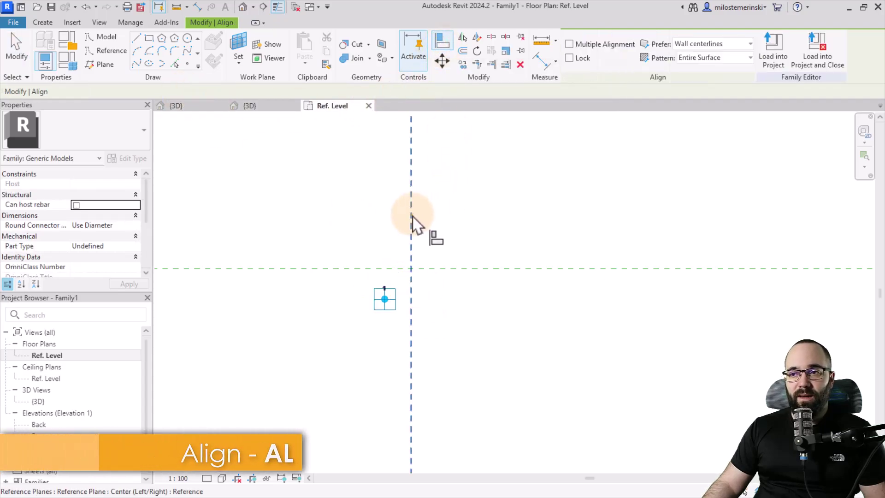
click(411, 214)
click(385, 308)
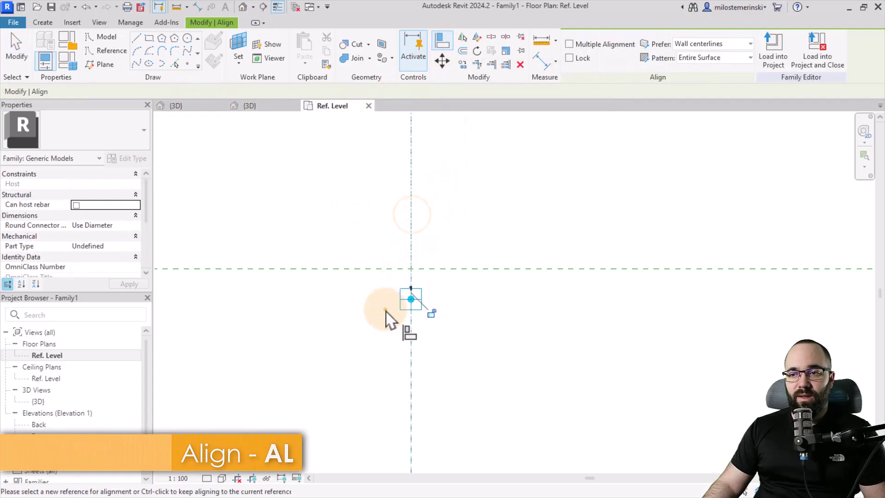
click(430, 314)
click(453, 268)
click(411, 298)
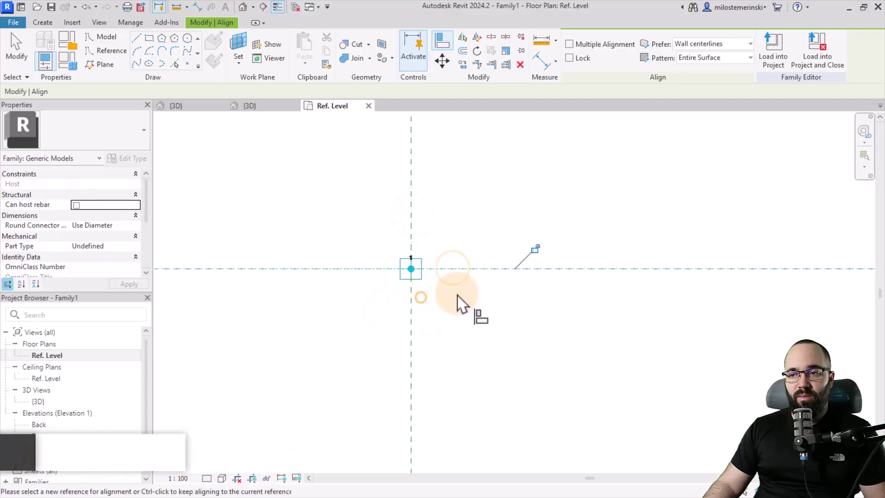
click(534, 248)
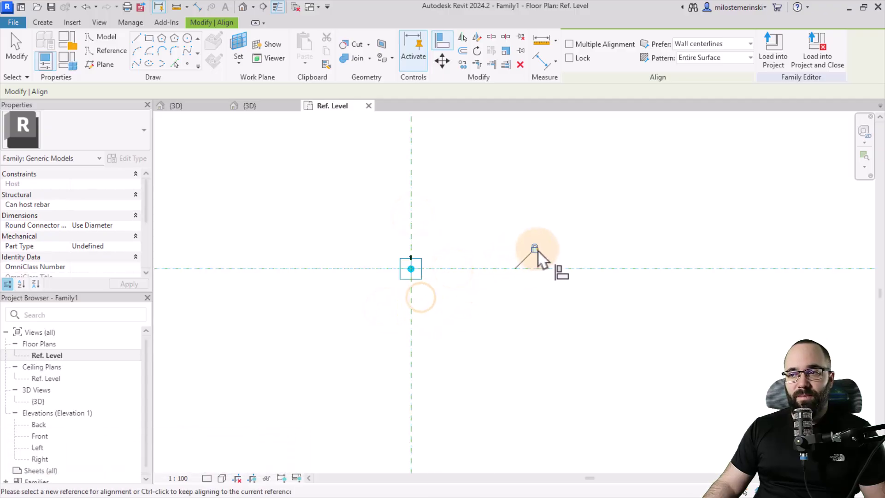
- In the Front elevation, align and lock the adaptive point to the reference level
click(43, 439)
double_click(42, 438)
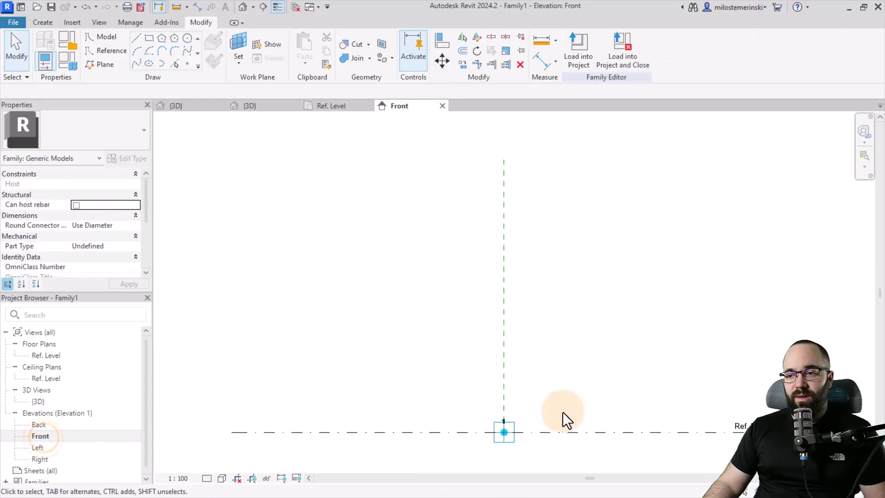
middle_drag(562, 419, 492, 312)
scroll(490, 304, up, 2)
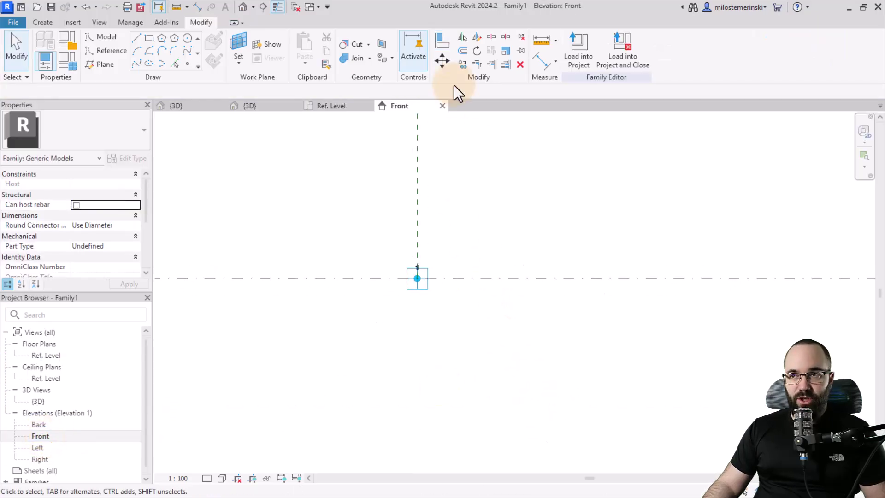
click(442, 42)
click(425, 280)
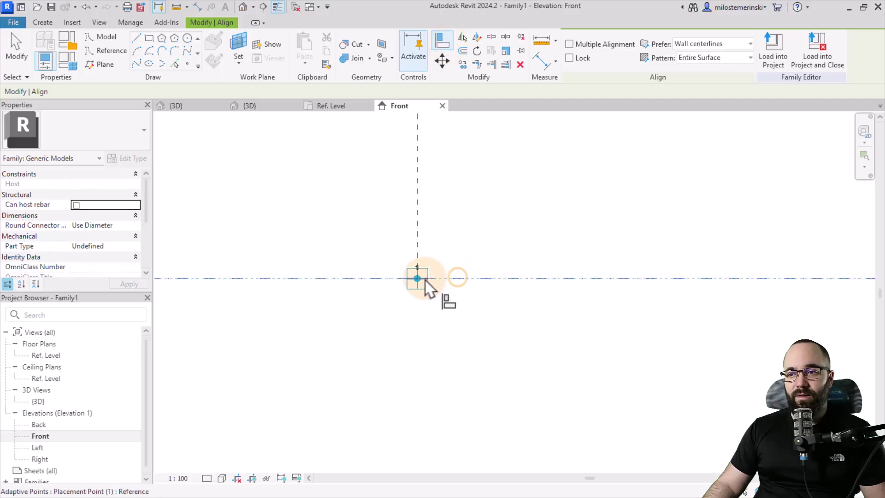
click(535, 258)
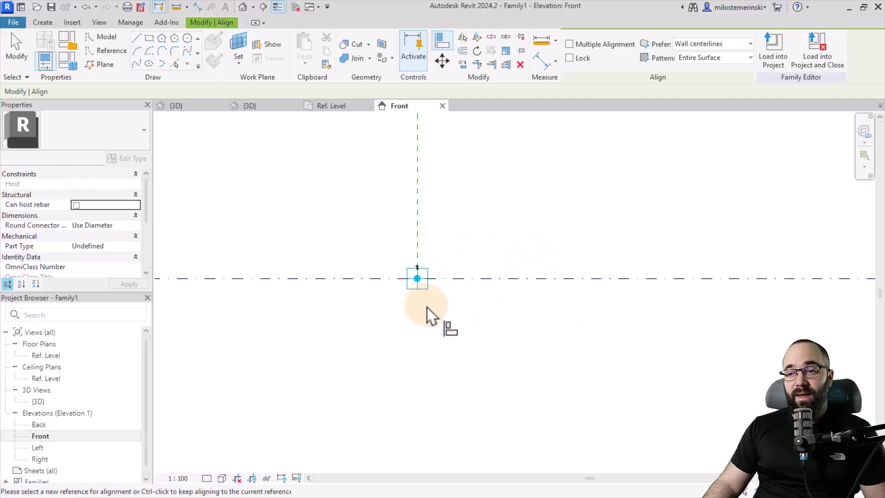
key(Escape)
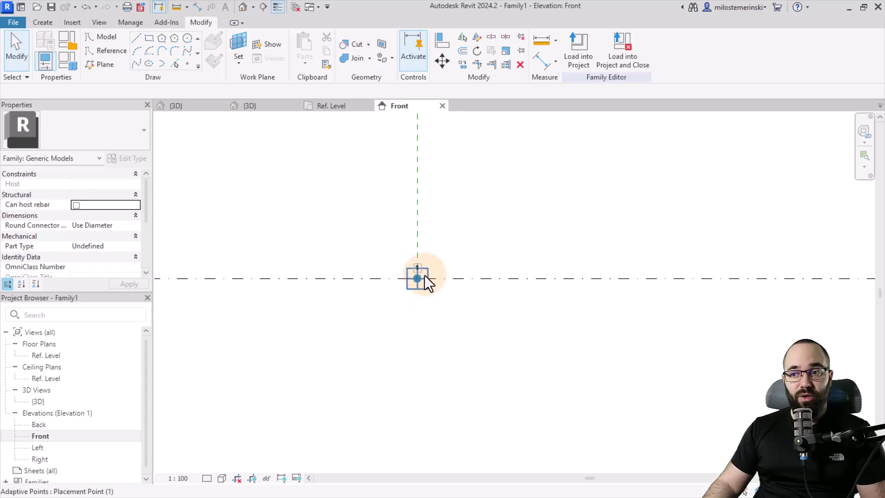
- Edit the exhibit's Lab Stool family and load it into Family1 only, closing it unsaved
click(181, 106)
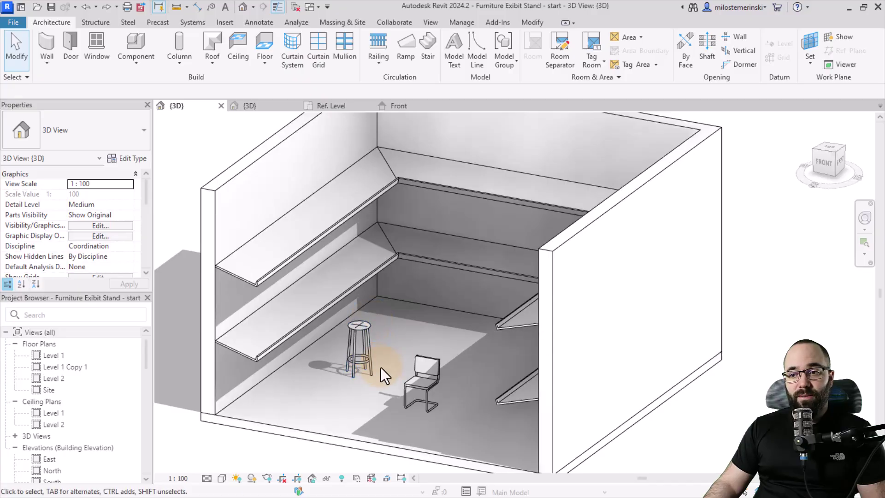
scroll(372, 350, up, 3)
click(363, 334)
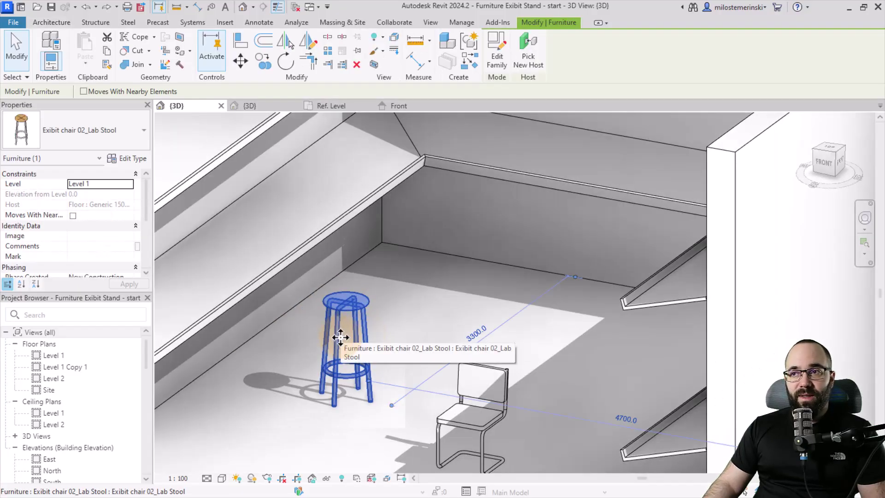
click(494, 64)
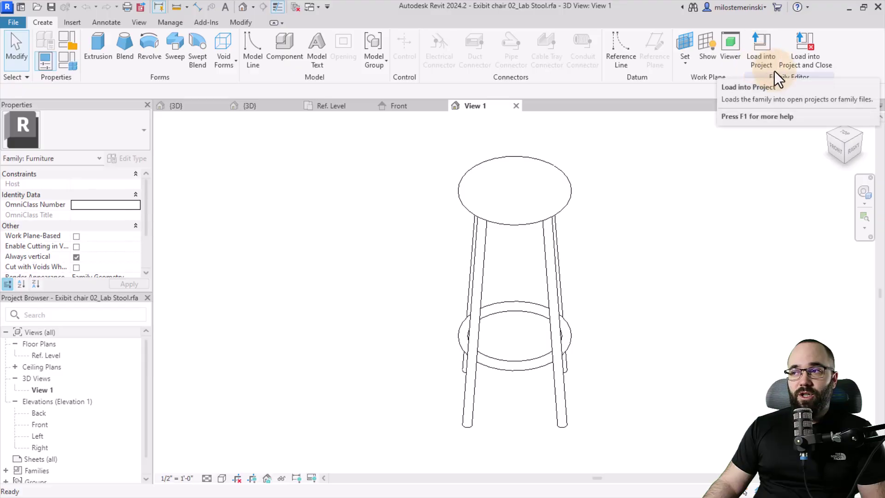
click(795, 63)
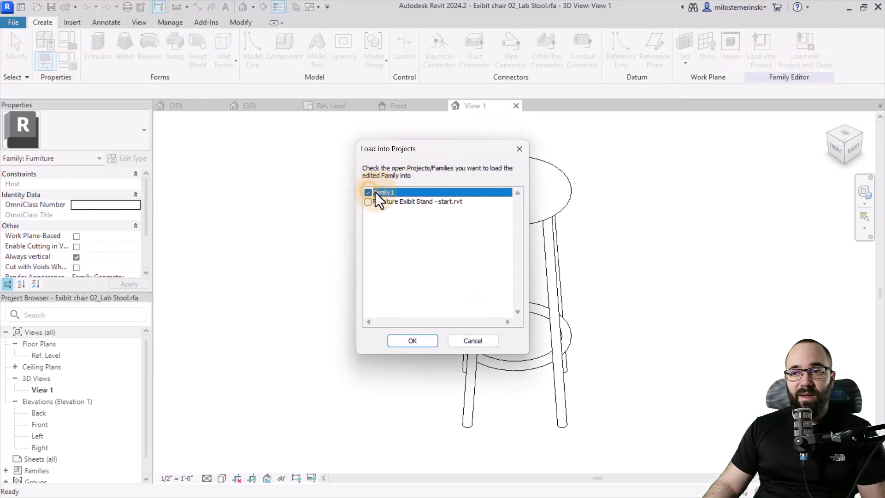
click(408, 344)
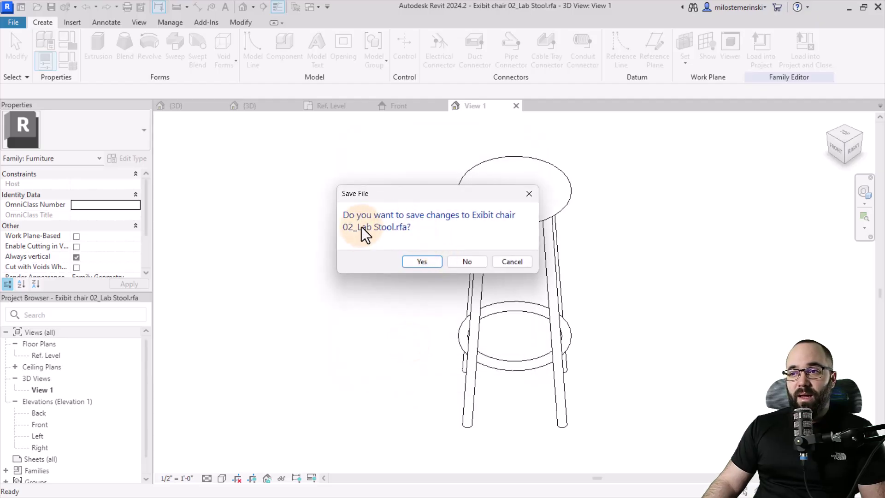
click(466, 261)
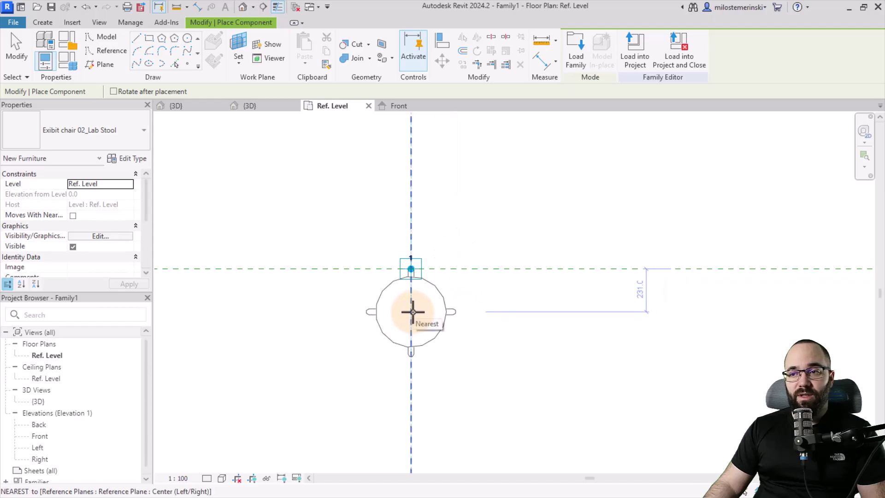
- Place one Lab Stool instance at the reference plane intersection
click(412, 311)
scroll(407, 297, up, 3)
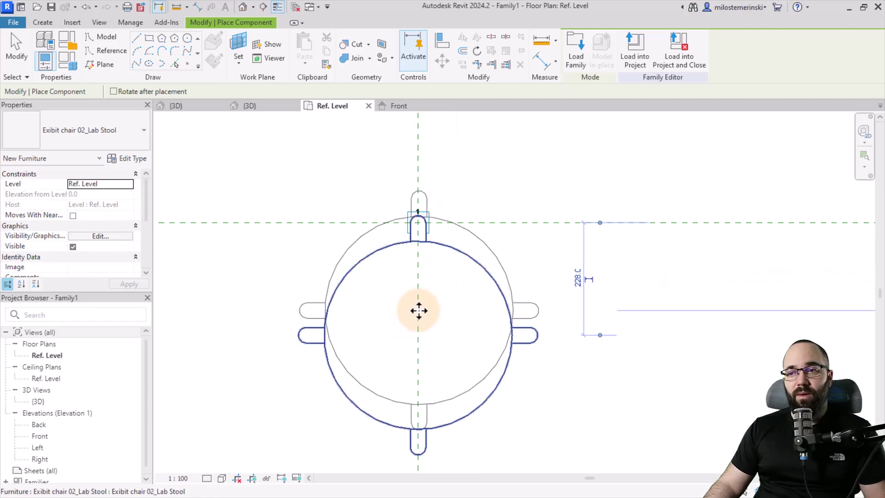
key(Escape)
scroll(418, 235, up, 4)
click(420, 217)
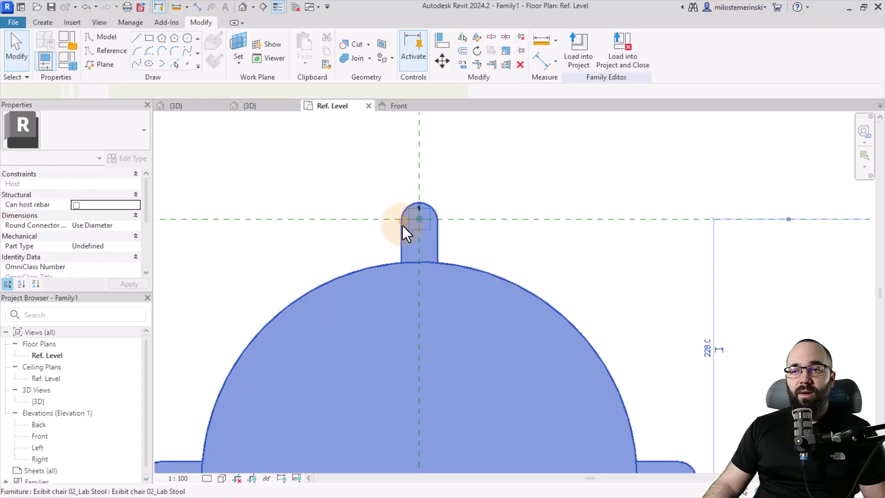
- Orbit Family1's 3D view to inspect the placed stool and its legs
click(266, 105)
scroll(431, 310, up, 2)
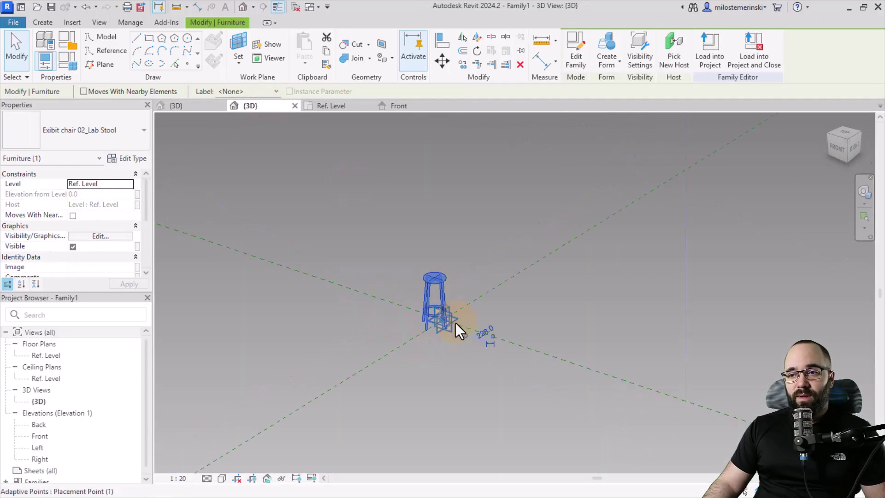
scroll(424, 322, up, 3)
scroll(424, 322, up, 3)
mouse_move(425, 322)
shift+middle_down()
mouse_move(420, 389)
mouse_move(312, 397)
shift+middle_up()
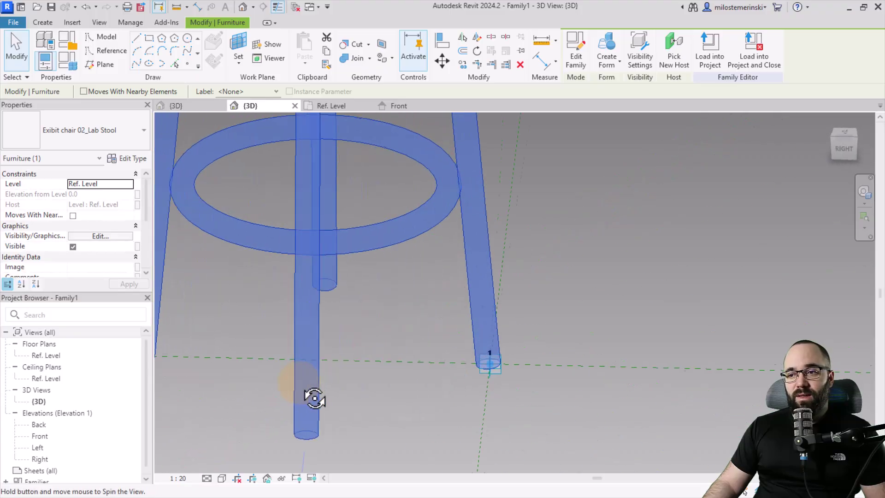
scroll(457, 362, down, 4)
mouse_move(492, 412)
shift+middle_down()
mouse_move(474, 395)
mouse_move(421, 399)
mouse_move(583, 442)
mouse_move(403, 423)
shift+middle_up()
click(405, 417)
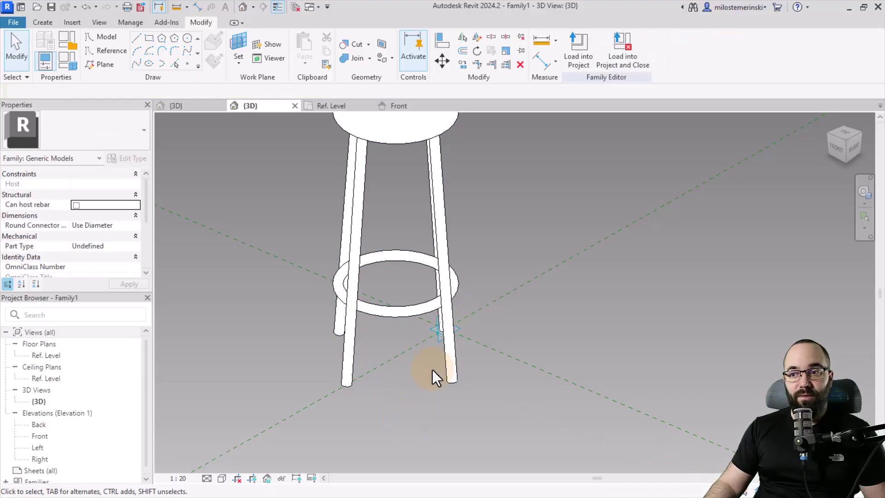
scroll(427, 384, down, 3)
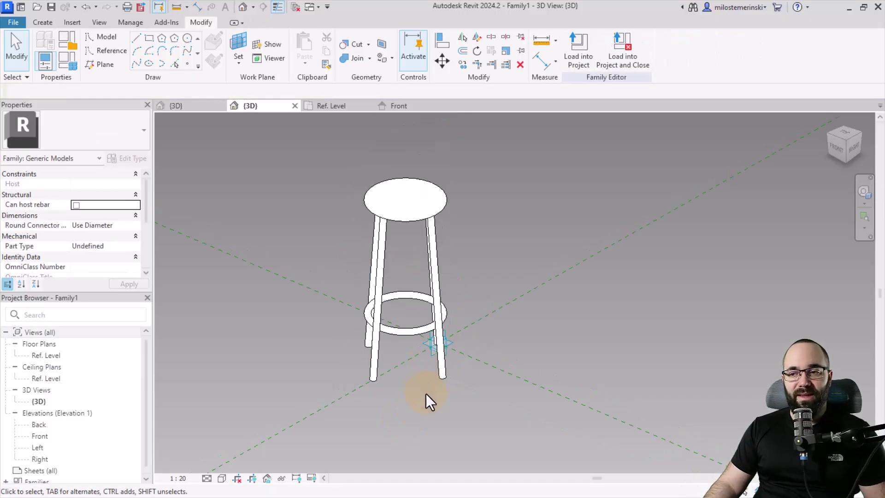
mouse_move(426, 393)
shift+middle_down()
mouse_move(375, 375)
mouse_move(482, 402)
mouse_move(450, 389)
mouse_move(468, 391)
shift+middle_up()
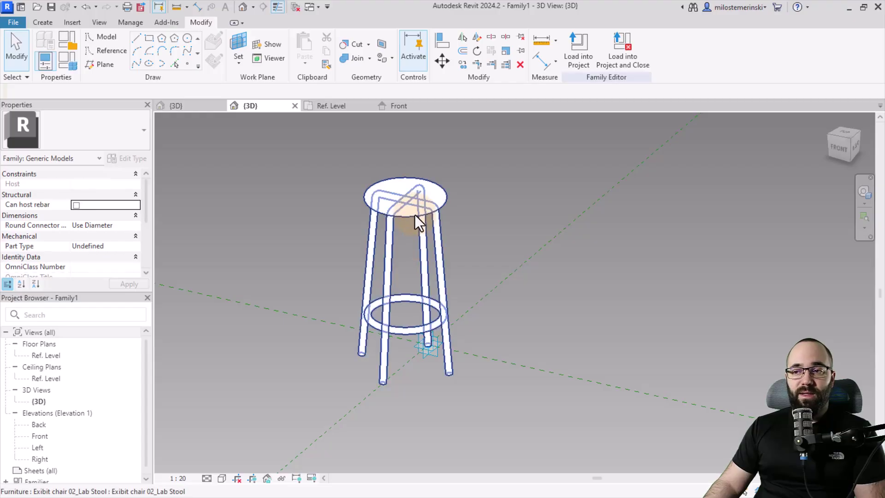
- Switch Family1's category from Generic Models to Furniture
click(67, 43)
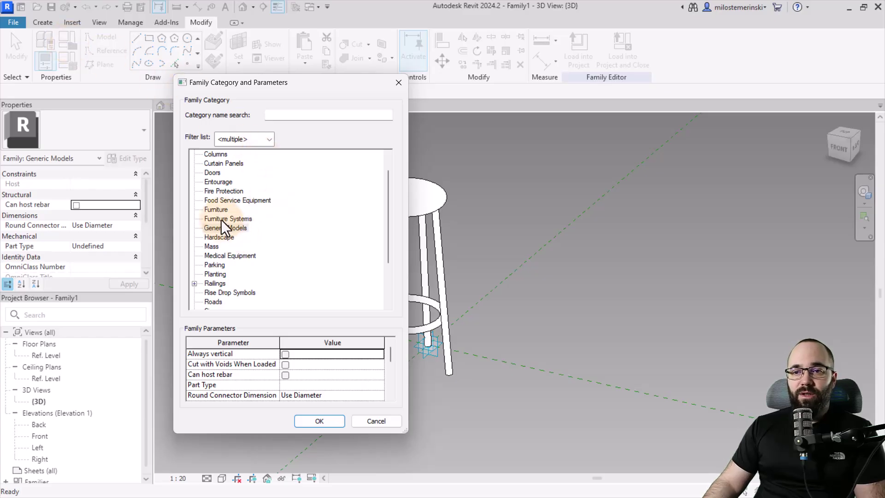
click(213, 210)
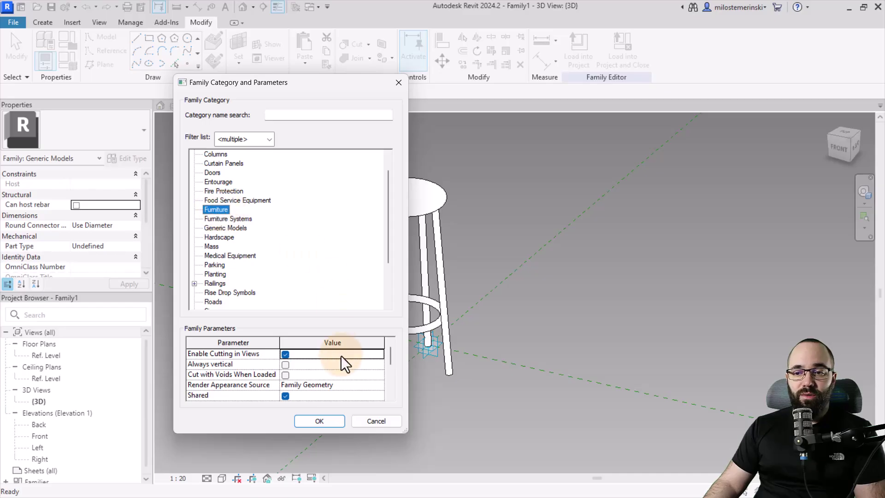
click(323, 421)
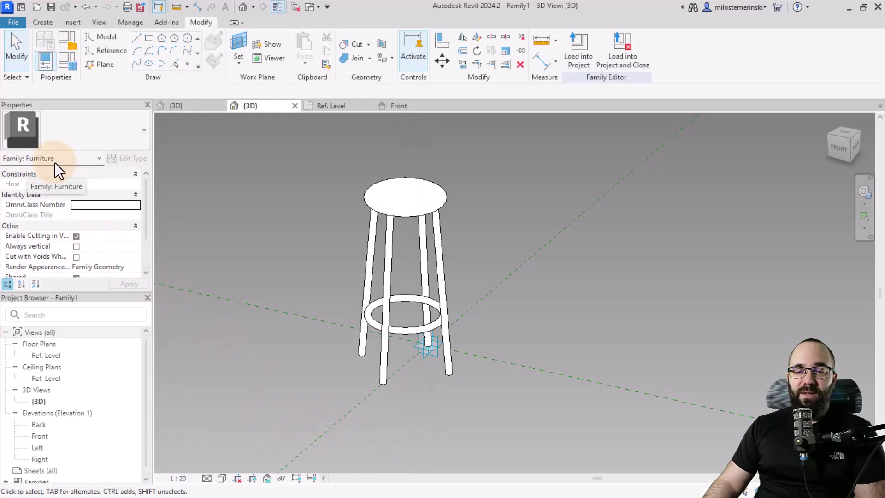
- Save the family as 'Rotatable chair'
click(48, 10)
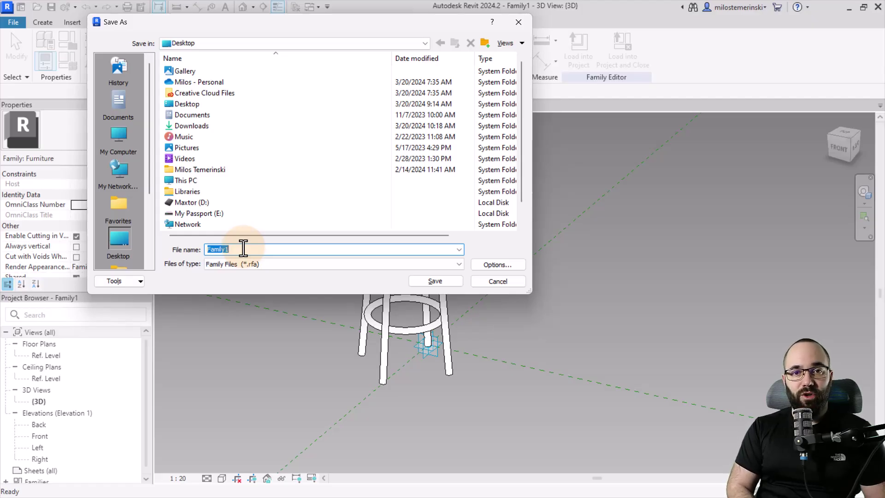
text(otatable chair)
click(435, 282)
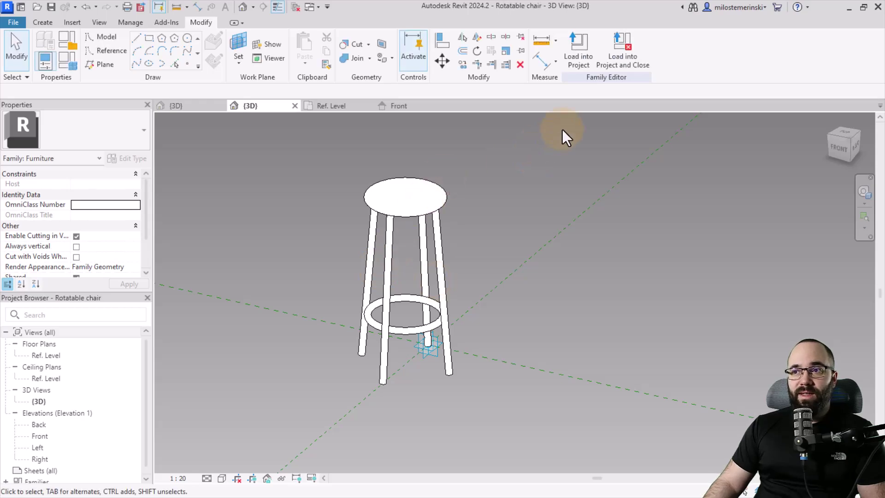
- Load it into the exhibit project and place stools on the upper shelf, lower shelf and floor
click(573, 66)
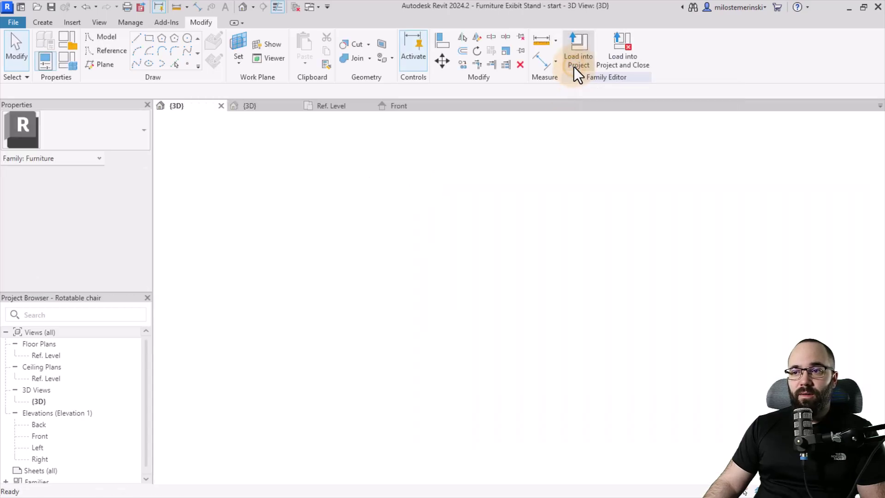
scroll(450, 283, down, 3)
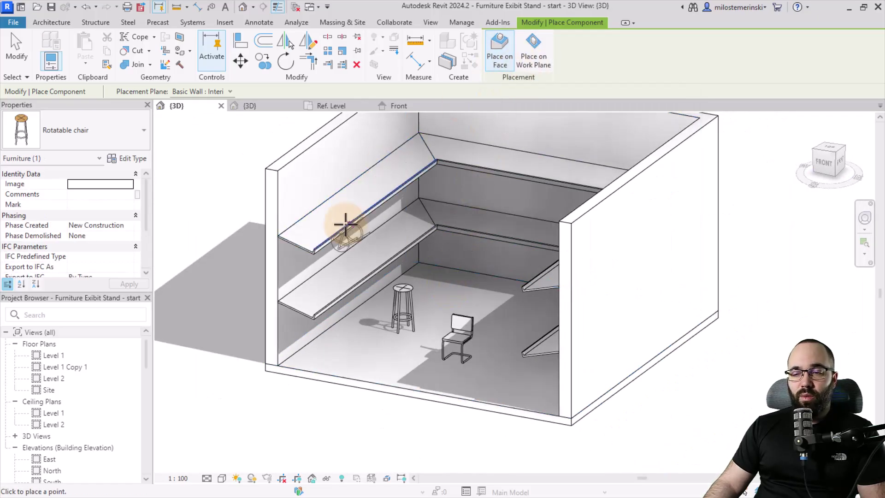
click(306, 227)
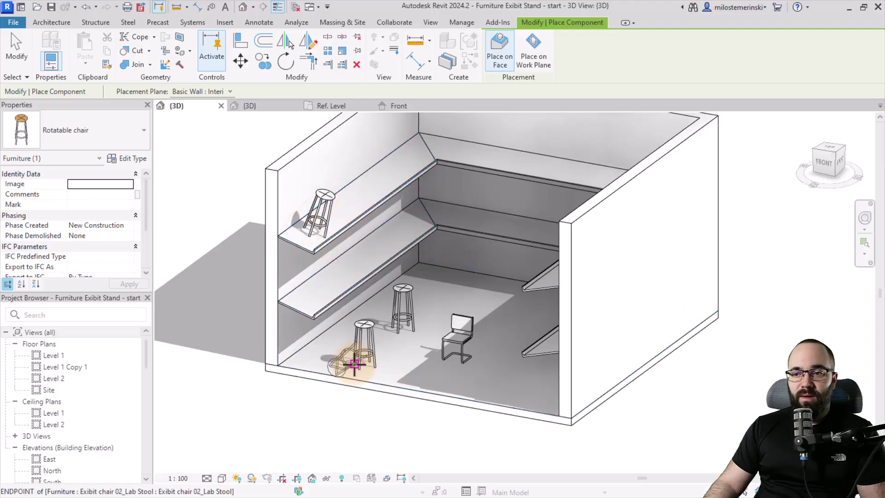
click(356, 364)
click(328, 276)
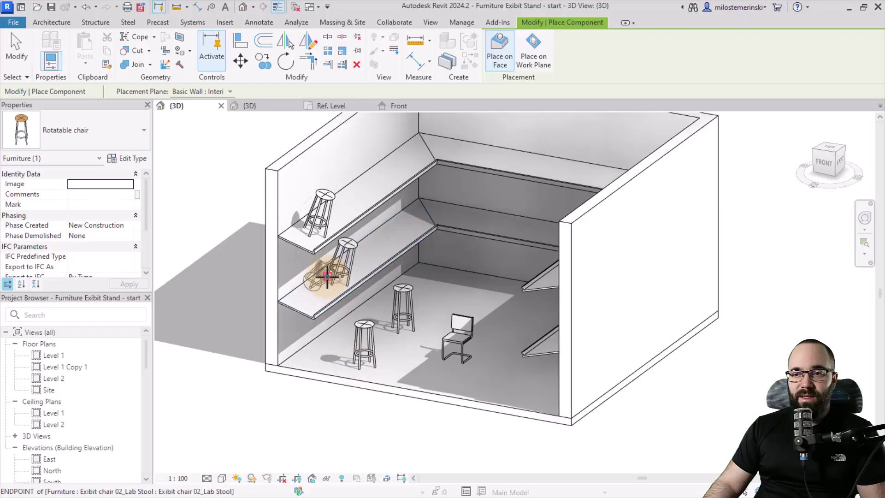
click(368, 177)
scroll(395, 195, up, 3)
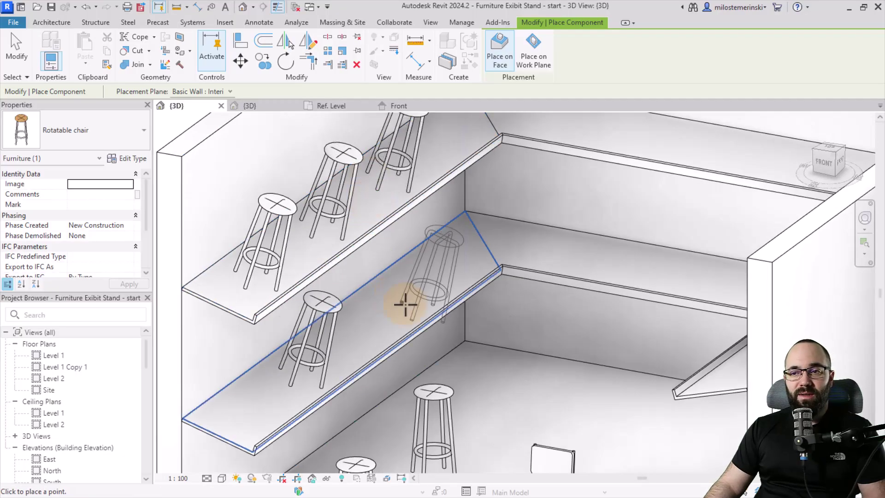
middle_drag(422, 300, 396, 370)
click(303, 370)
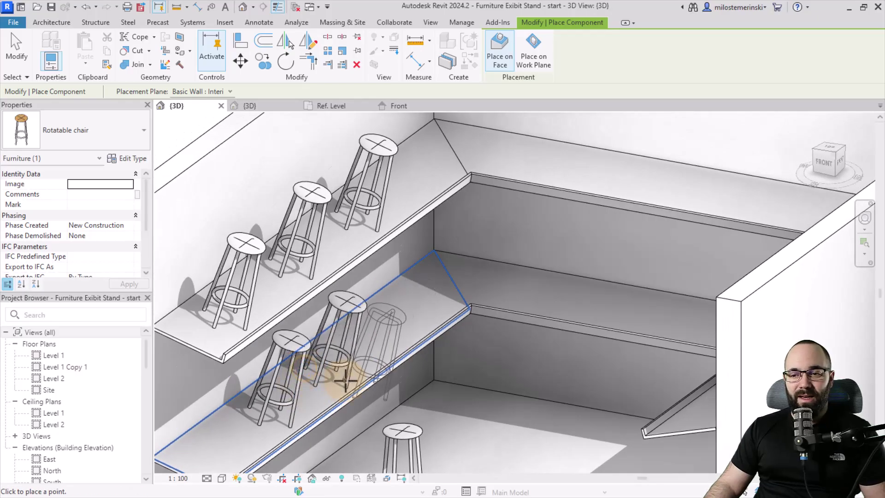
key(Escape)
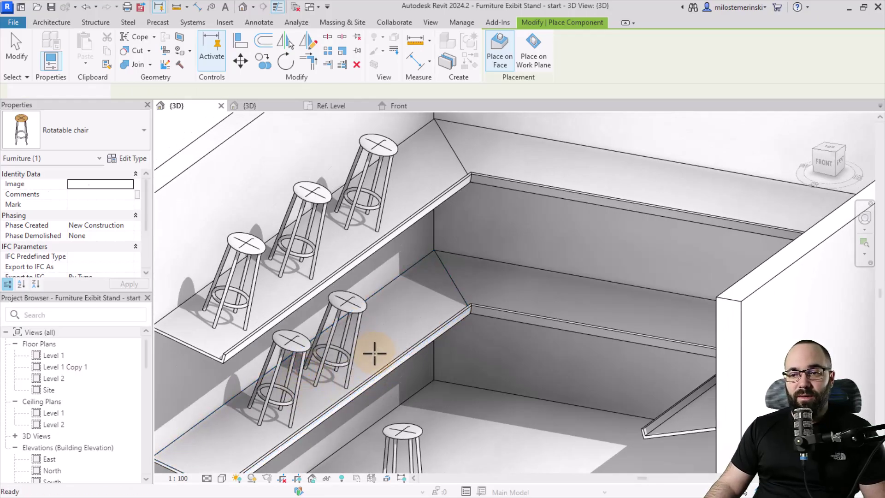
scroll(372, 334, down, 3)
shift+middle_drag(421, 383, 258, 315)
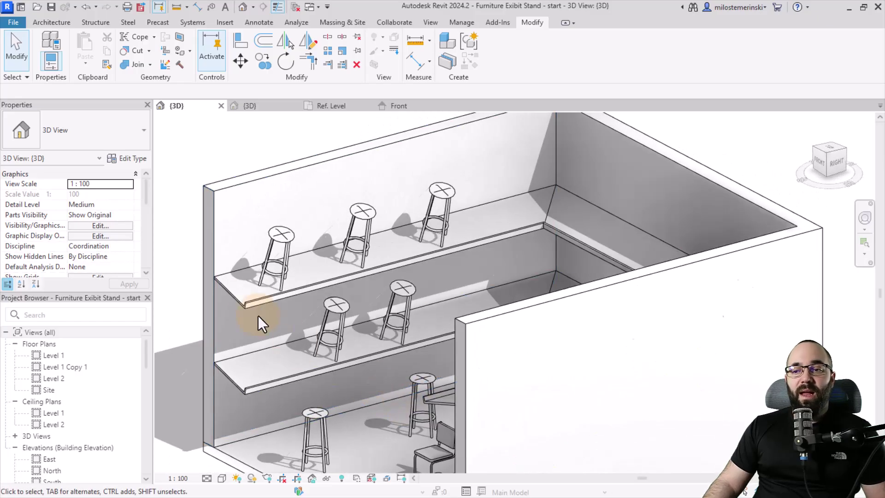
scroll(259, 273, up, 3)
click(259, 273)
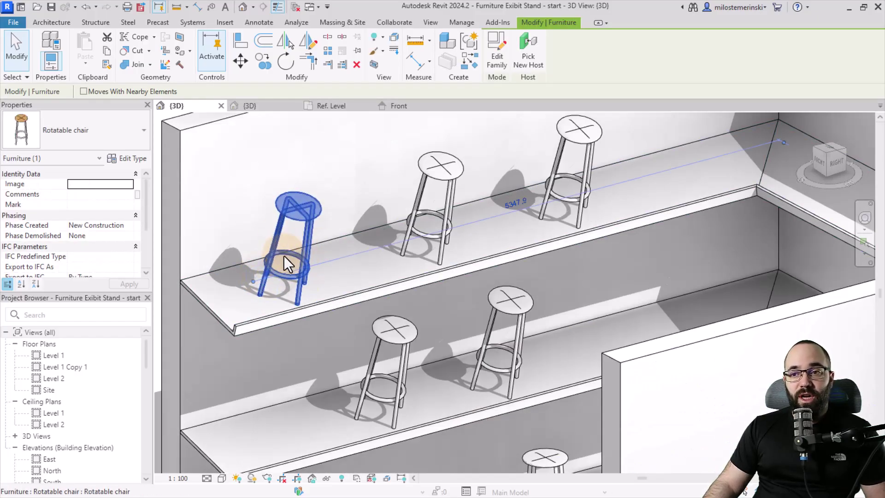
mouse_move(326, 292)
shift+middle_down()
mouse_move(419, 275)
mouse_move(367, 289)
mouse_move(321, 326)
shift+middle_up()
click(319, 324)
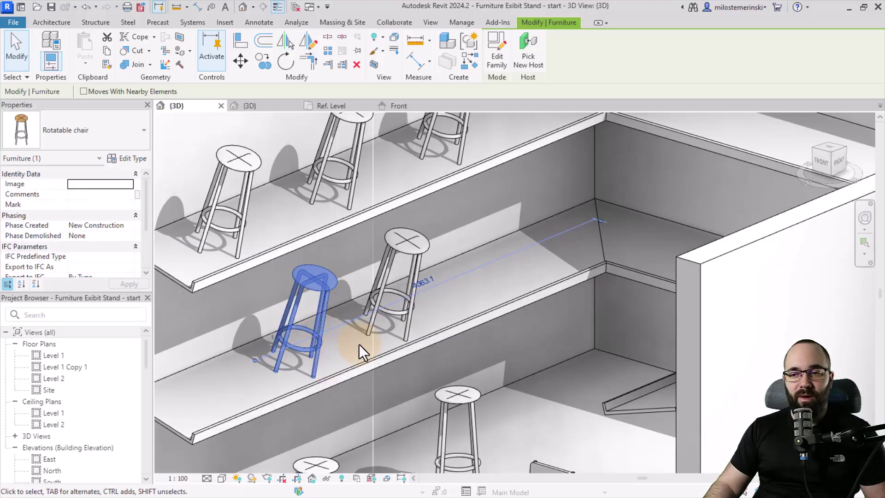
scroll(320, 354, up, 2)
scroll(321, 357, up, 1)
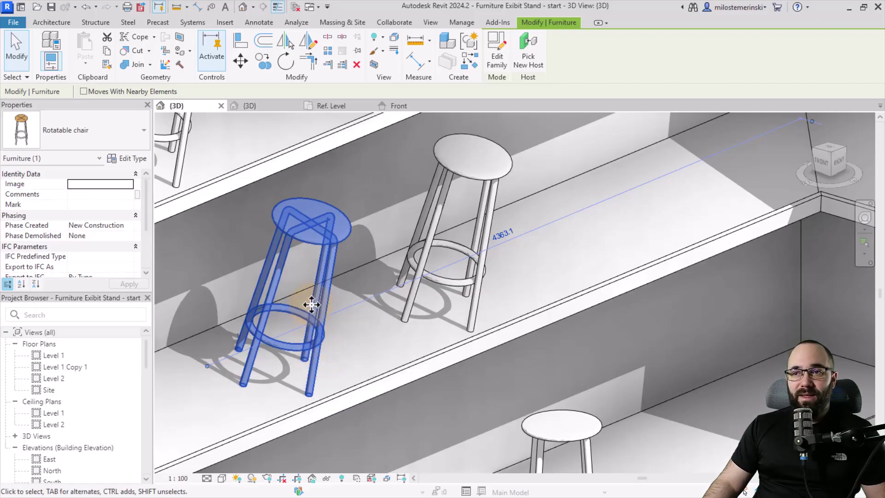
click(379, 325)
scroll(376, 332, down, 2)
scroll(373, 330, down, 2)
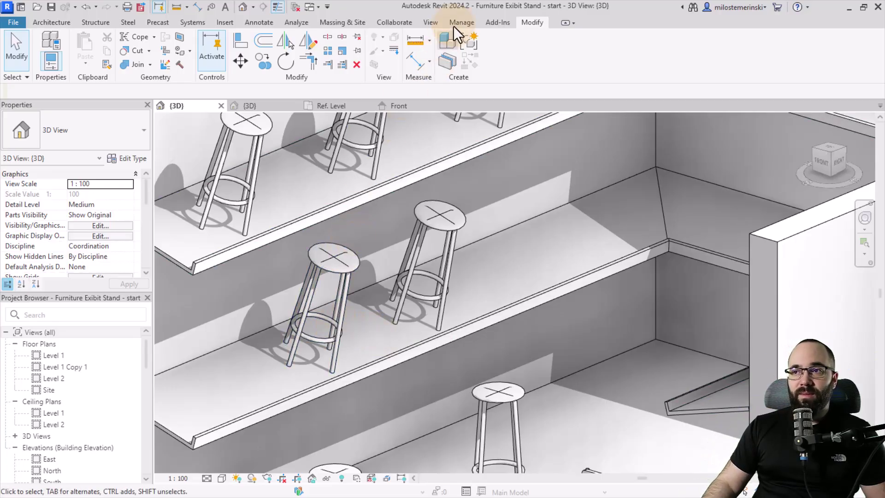
- Set the lower shelf surface as the work plane
click(57, 26)
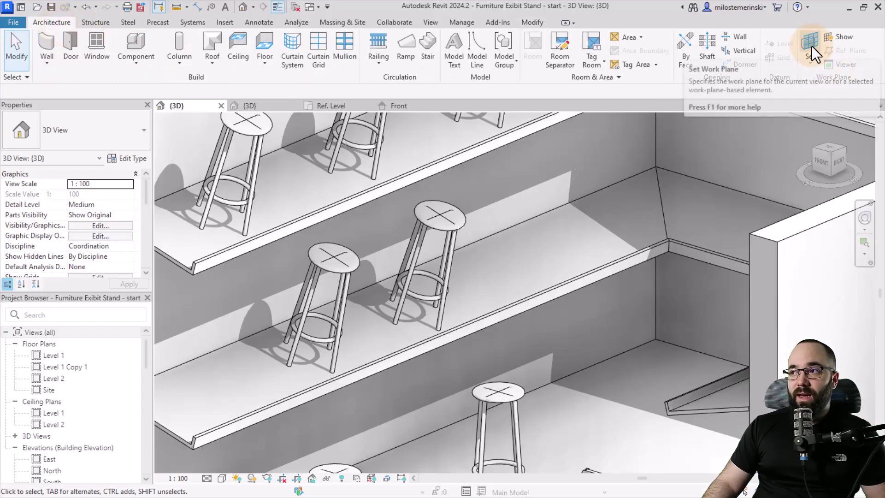
click(808, 60)
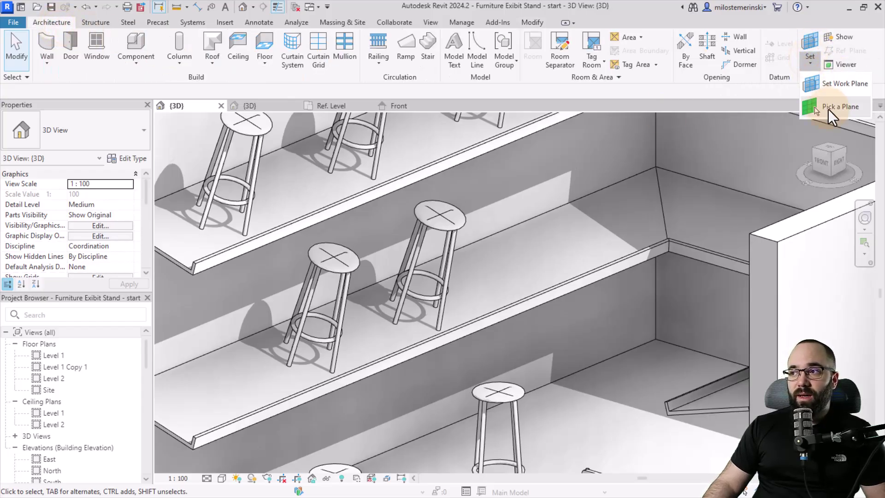
click(828, 109)
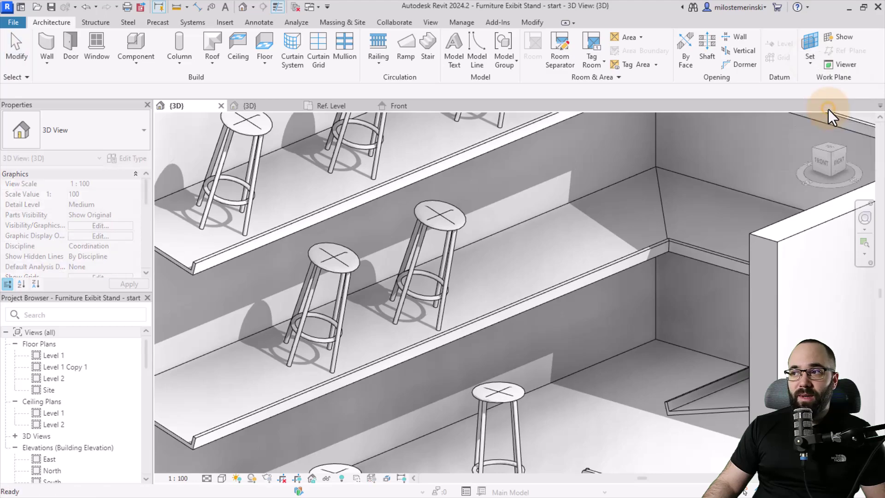
click(217, 353)
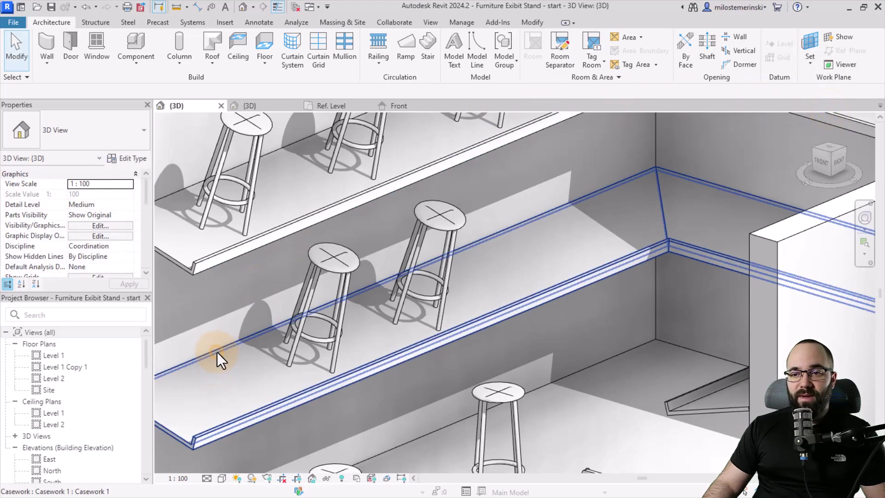
- Rotate the left stool on the lower shelf and drag it farther right along the shelf
click(297, 350)
click(286, 63)
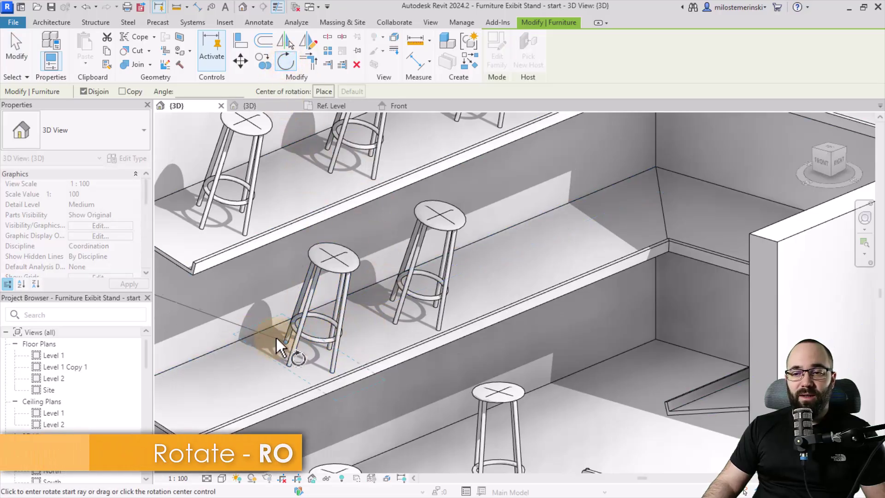
mouse_move(280, 341)
shift+middle_down()
mouse_move(311, 349)
mouse_move(368, 300)
mouse_move(339, 346)
shift+middle_up()
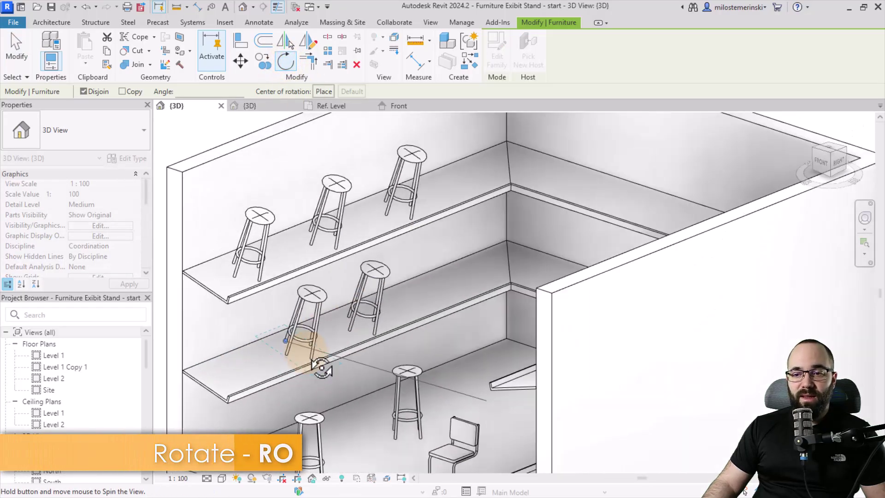
click(335, 347)
click(333, 344)
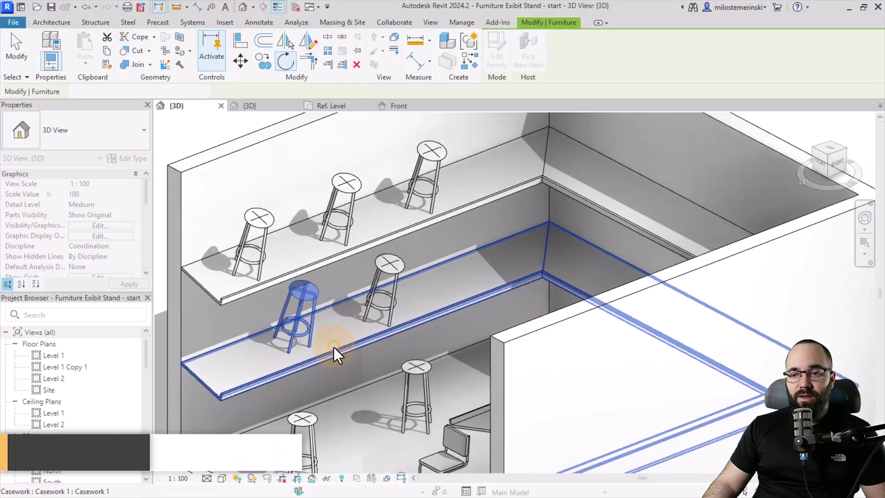
scroll(333, 347, up, 3)
scroll(317, 337, up, 2)
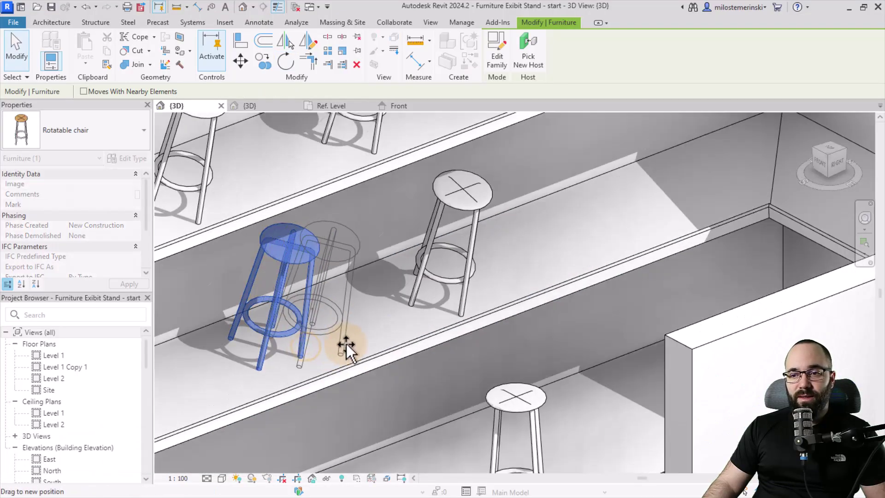
drag(317, 344, 342, 346)
mouse_move(385, 403)
shift+middle_down()
mouse_move(381, 363)
mouse_move(368, 356)
mouse_move(391, 367)
mouse_move(442, 340)
mouse_move(395, 340)
mouse_move(434, 322)
mouse_move(437, 336)
mouse_move(460, 337)
mouse_move(371, 375)
mouse_move(334, 341)
shift+middle_up()
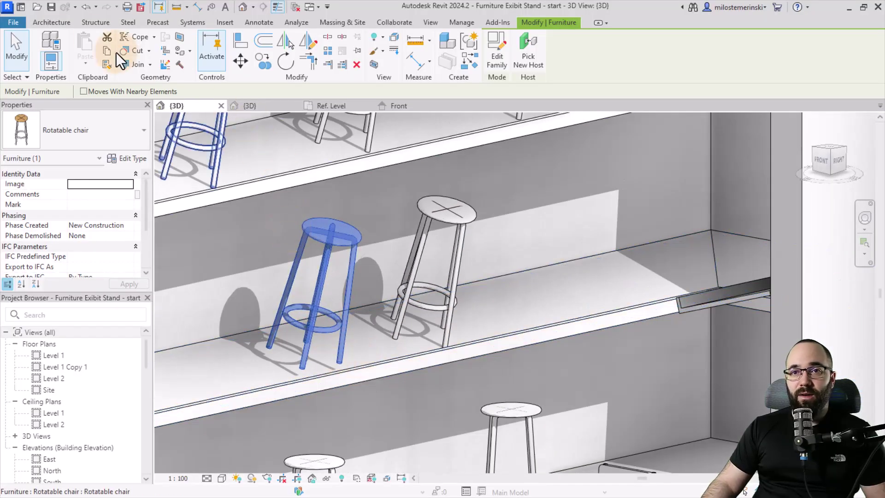
- Reassign the stool's work plane by picking the shelf edge
click(60, 23)
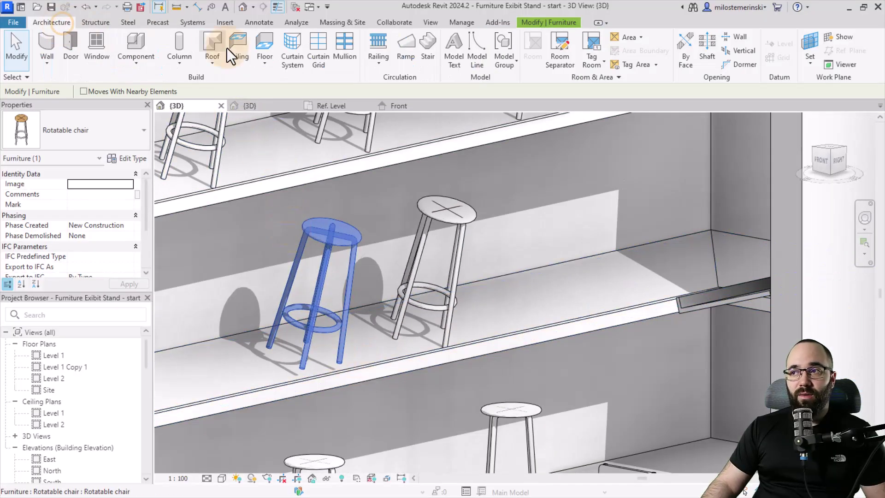
click(811, 68)
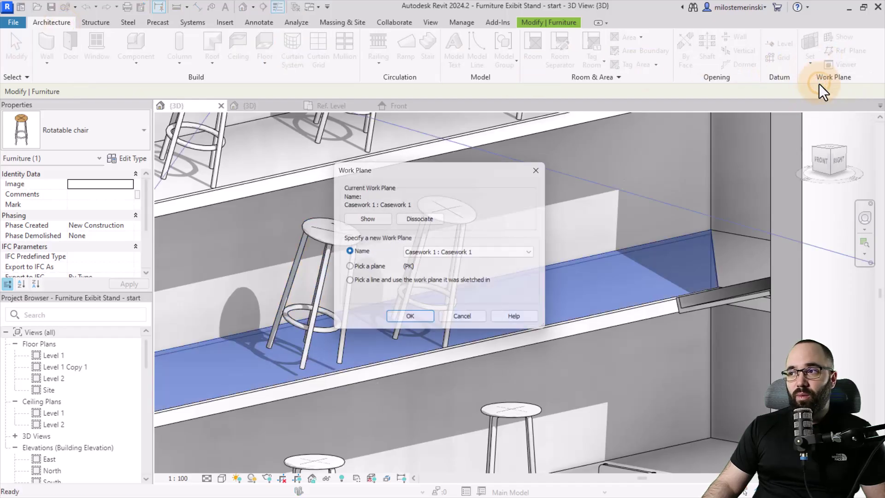
click(362, 269)
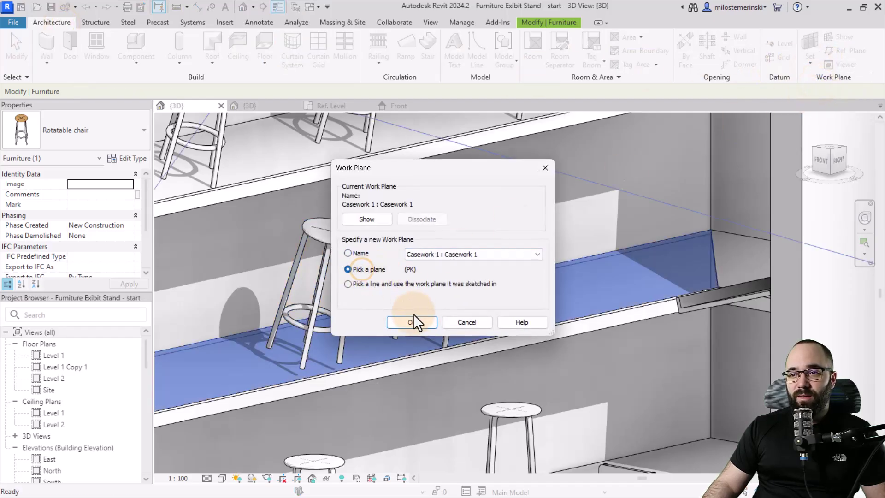
click(412, 322)
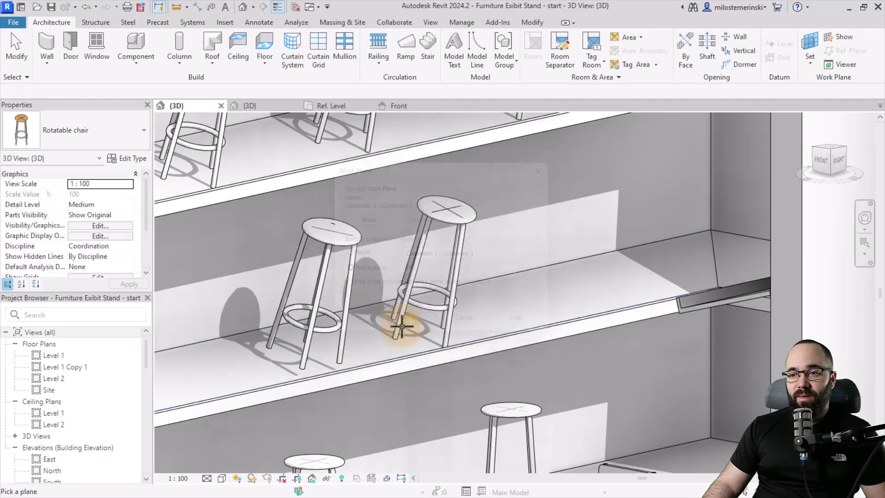
click(344, 374)
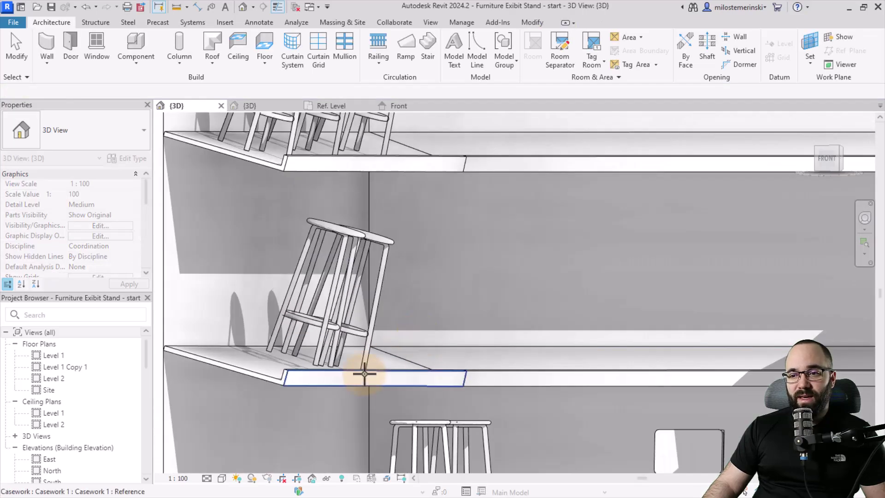
click(364, 374)
shift+middle_drag(351, 399, 265, 218)
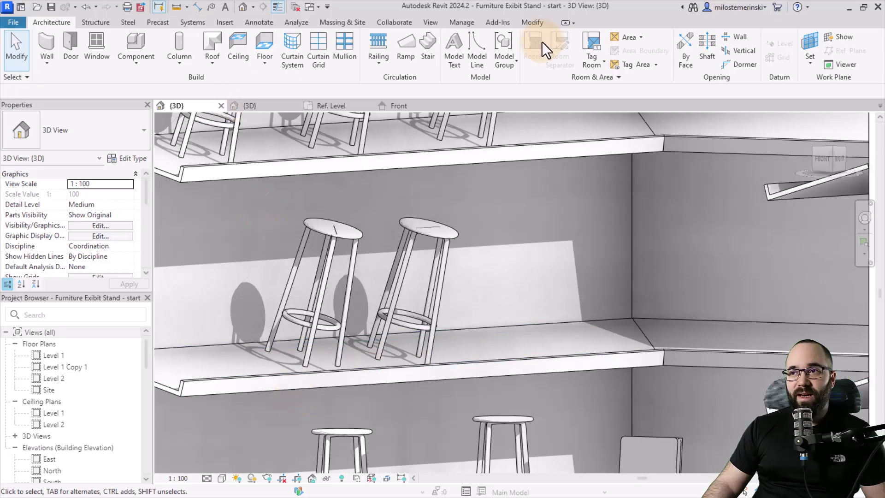
- Rotate the left middle-shelf stool so it tips sideways as if falling
click(540, 22)
click(300, 246)
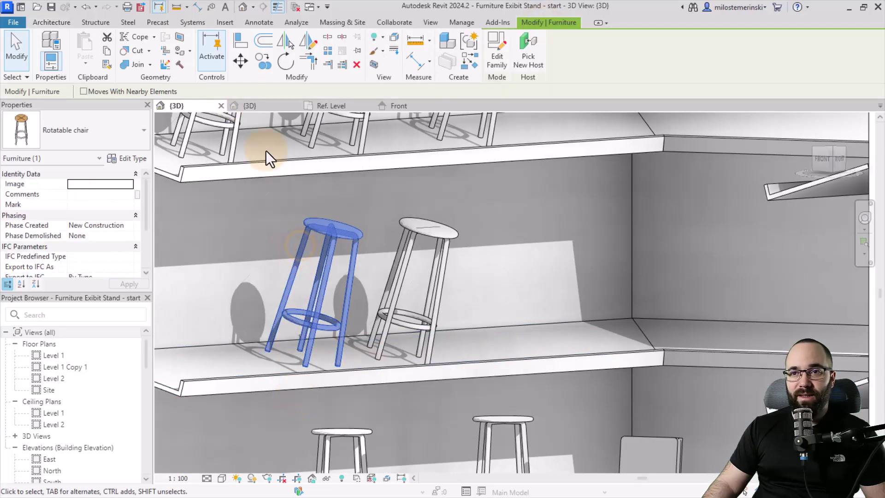
click(276, 64)
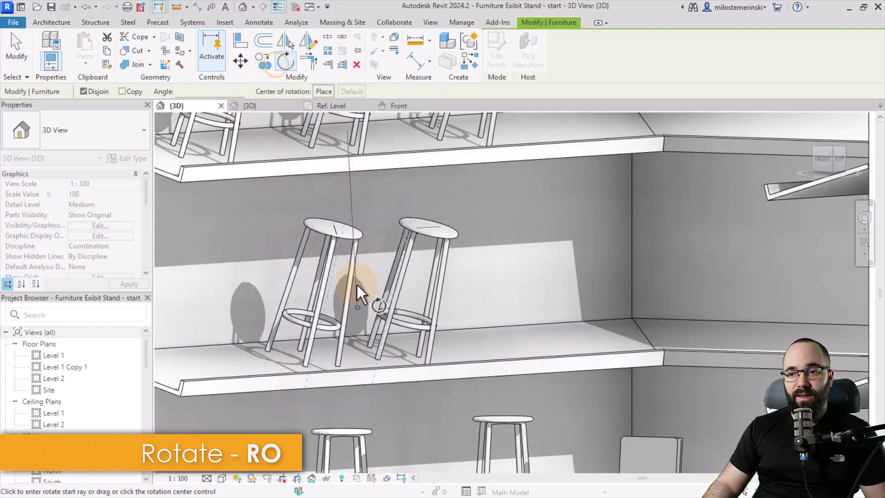
shift+middle_drag(336, 379, 349, 394)
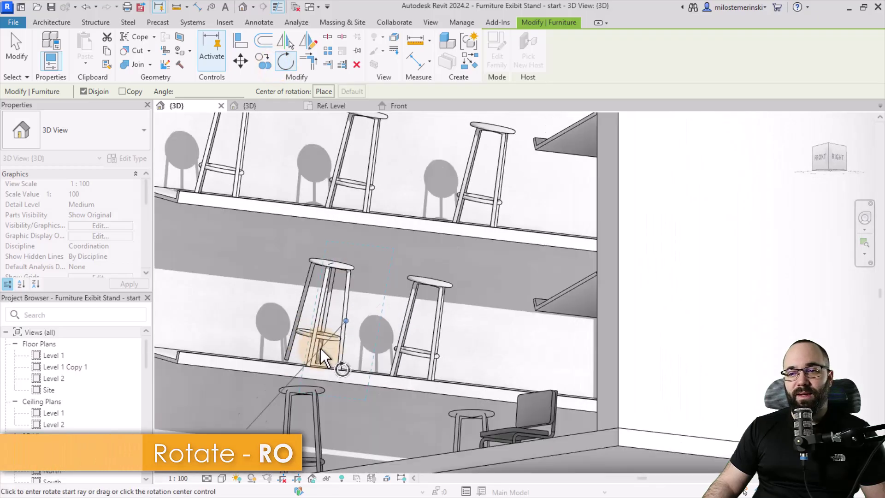
click(347, 398)
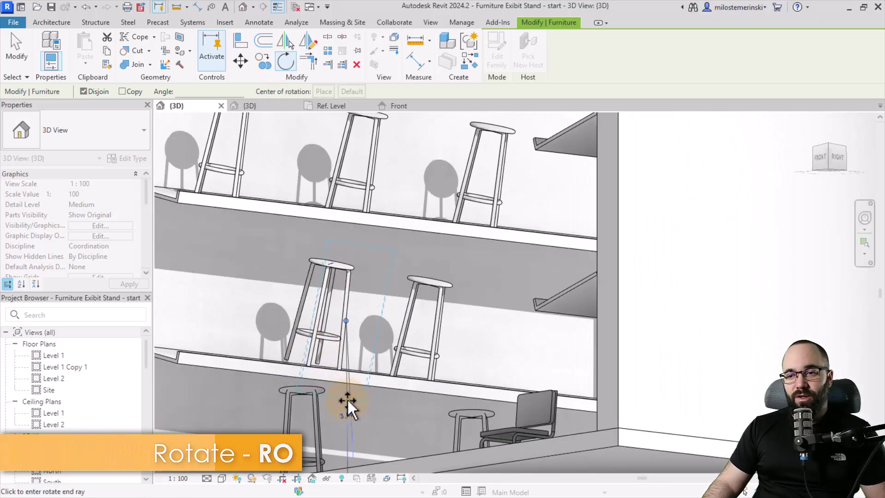
click(314, 395)
mouse_move(395, 400)
shift+middle_down()
mouse_move(389, 429)
mouse_move(468, 439)
mouse_move(391, 432)
mouse_move(372, 402)
mouse_move(355, 418)
mouse_move(405, 466)
shift+middle_up()
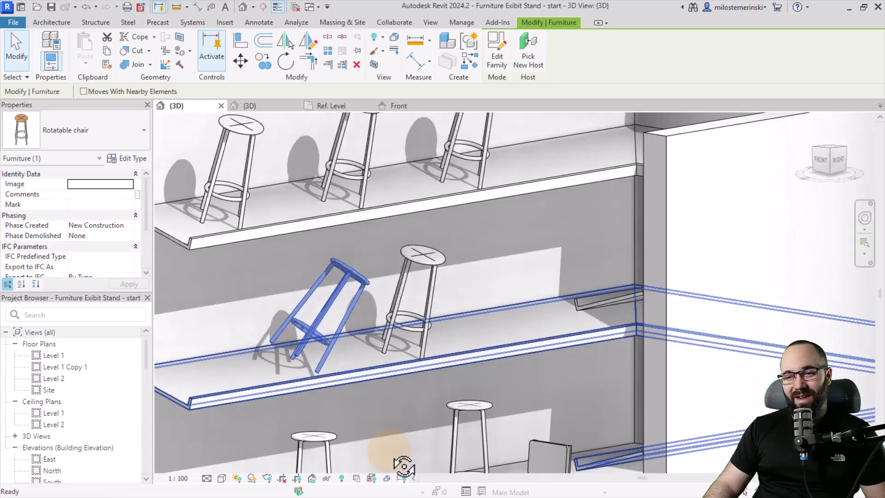
click(240, 66)
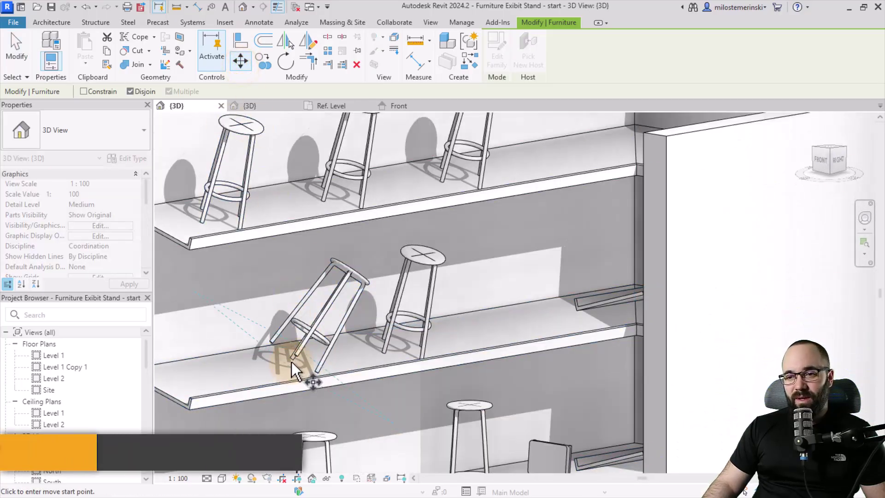
mouse_move(325, 364)
shift+middle_down()
mouse_move(385, 355)
mouse_move(425, 326)
mouse_move(329, 359)
shift+middle_up()
- Cancel the pending move and set the middle shelf surface as the work plane
key(Escape)
key(Escape)
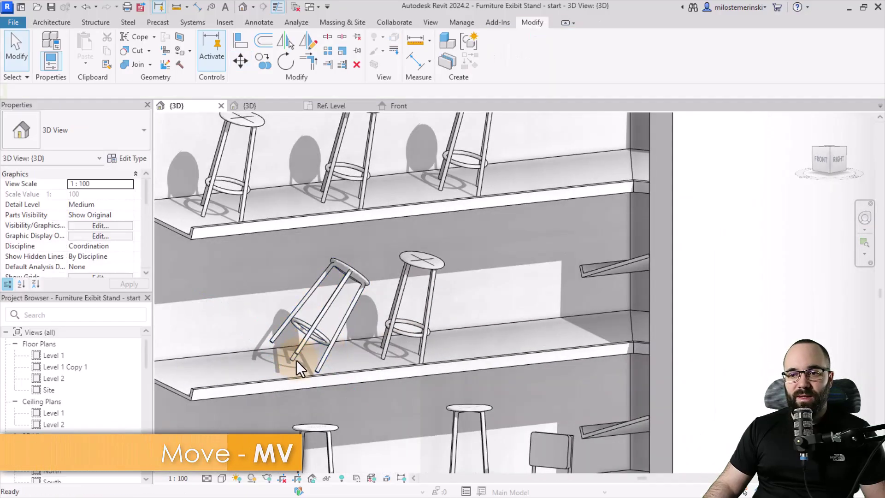
click(296, 361)
key(Escape)
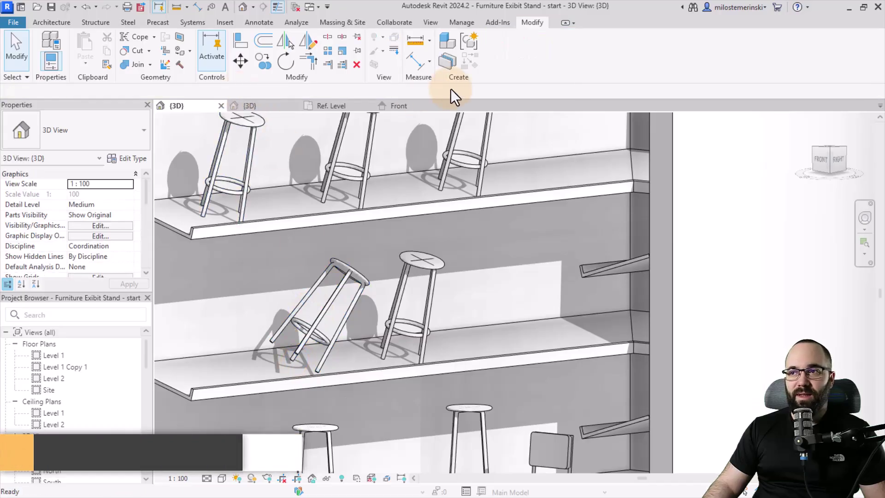
click(53, 22)
click(809, 63)
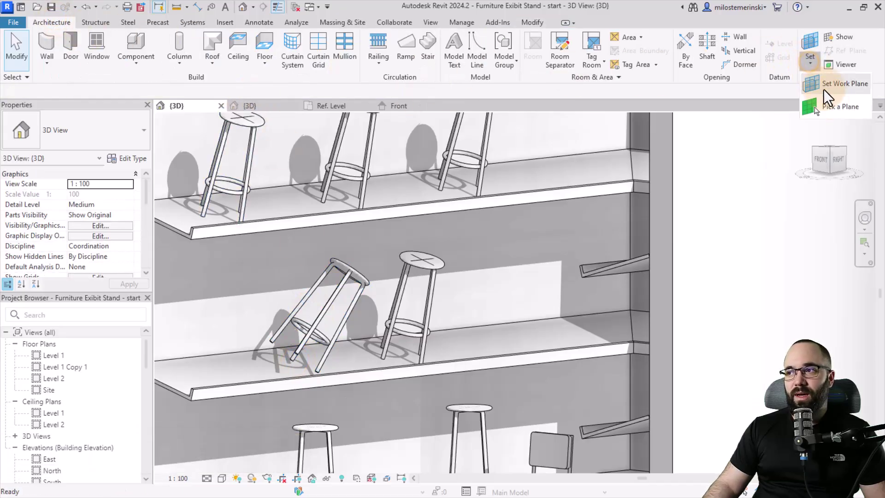
click(831, 108)
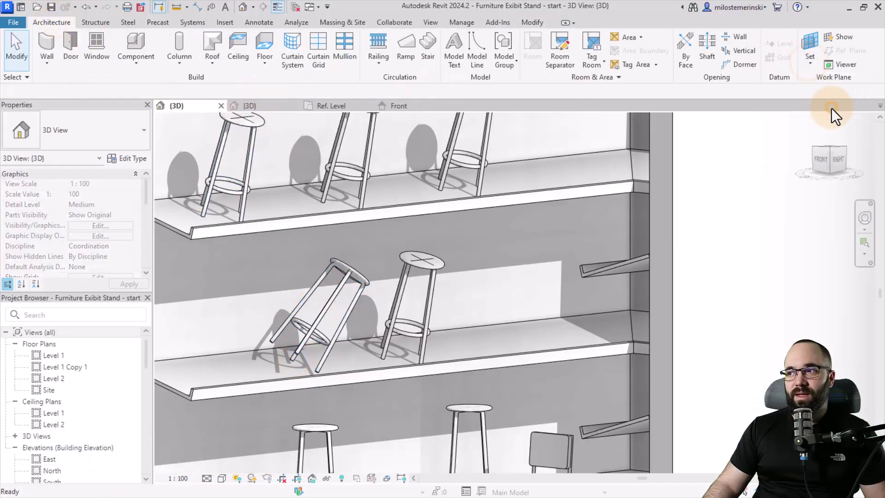
click(350, 344)
- Move the tilted stool to a new spot on the shelf and review the stand
shift+middle_drag(297, 295, 308, 340)
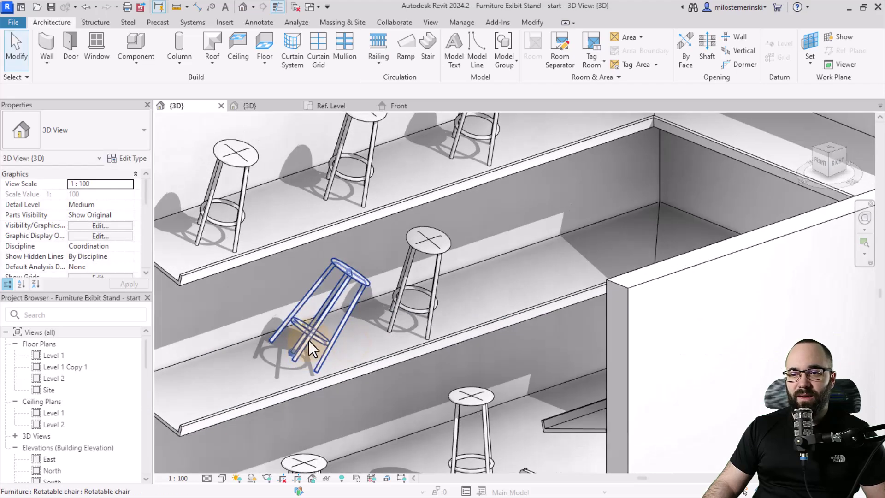
click(308, 340)
click(239, 61)
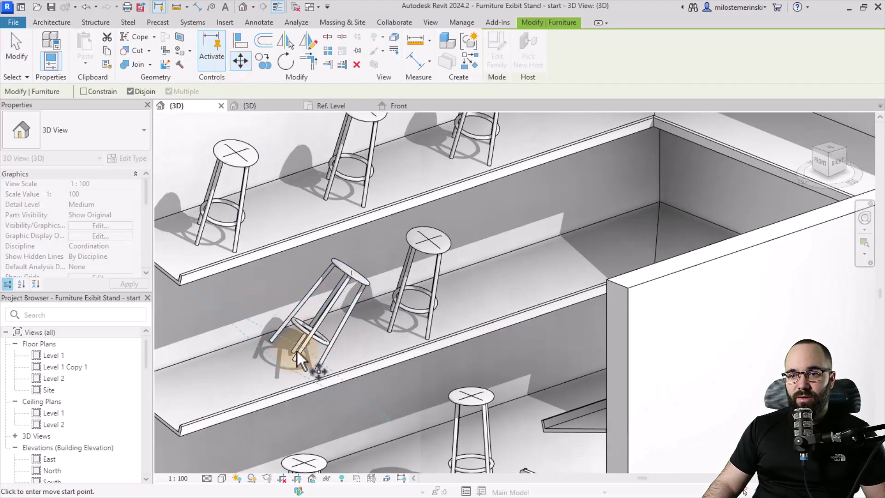
click(295, 350)
click(343, 334)
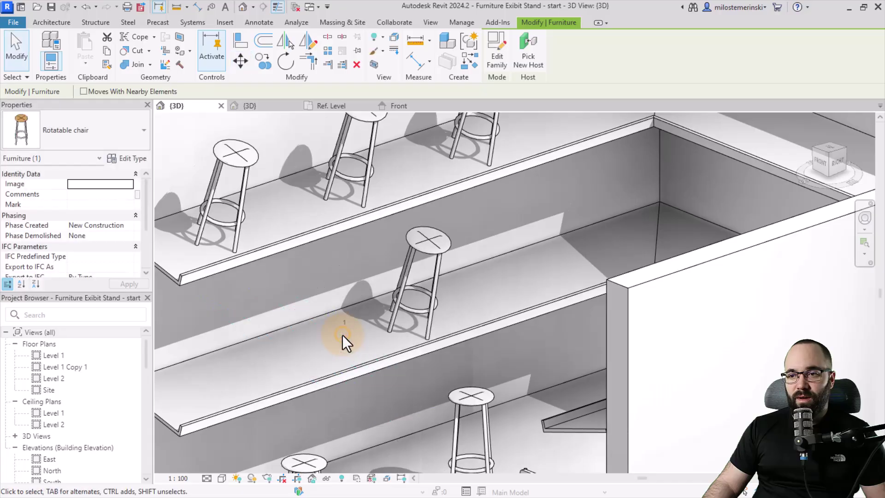
scroll(387, 343, down, 5)
shift+middle_drag(387, 343, 542, 312)
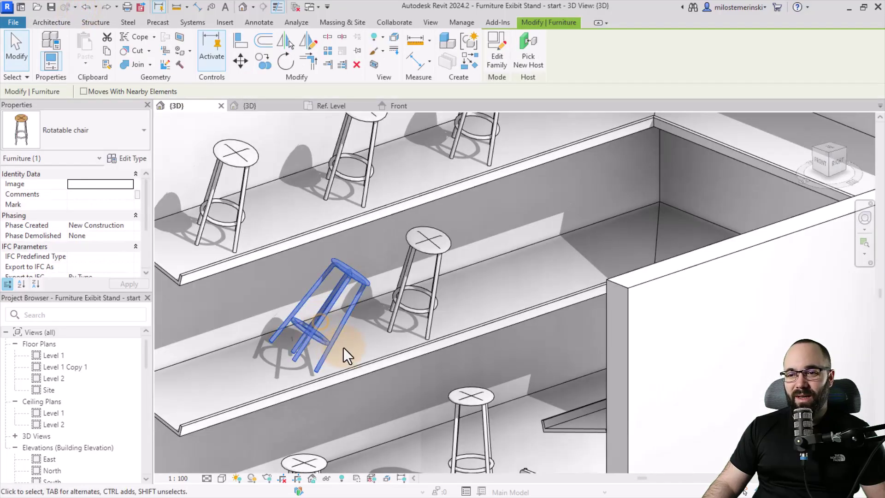
mouse_move(343, 347)
shift+middle_down()
mouse_move(401, 368)
mouse_move(444, 328)
mouse_move(461, 265)
mouse_move(359, 344)
shift+middle_up()
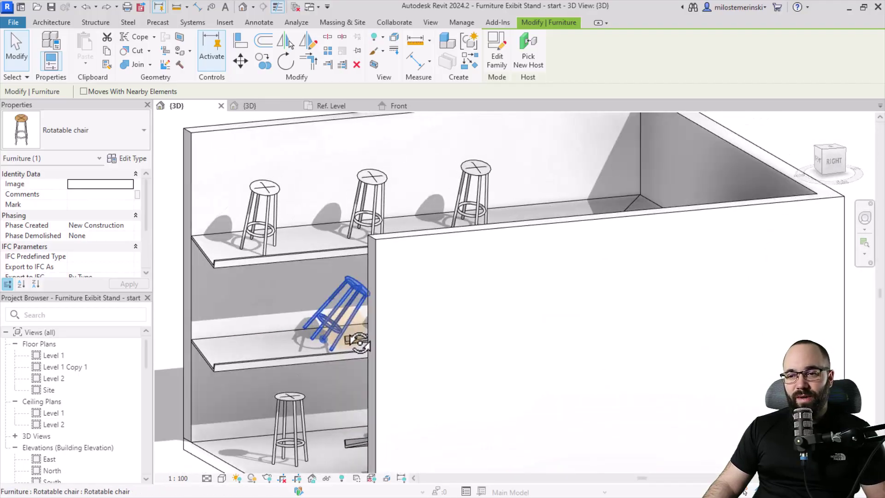
shift+middle_drag(326, 376, 366, 361)
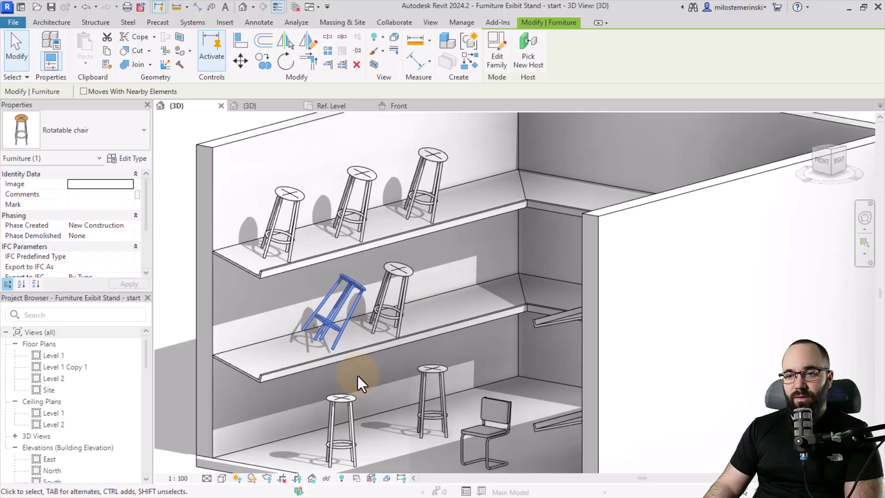
- Rotate the tilted stool two Spacebar steps so it faces the upright stool
scroll(358, 376, up, 2)
scroll(277, 365, up, 3)
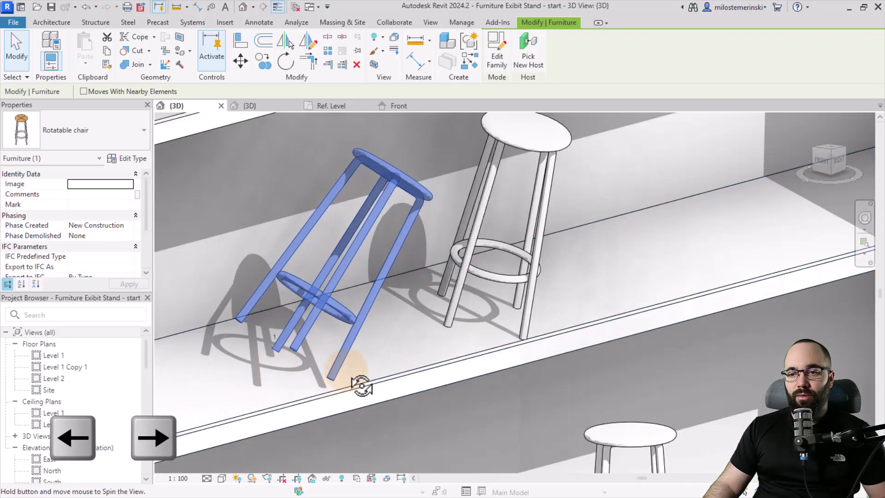
shift+middle_drag(362, 386, 429, 318)
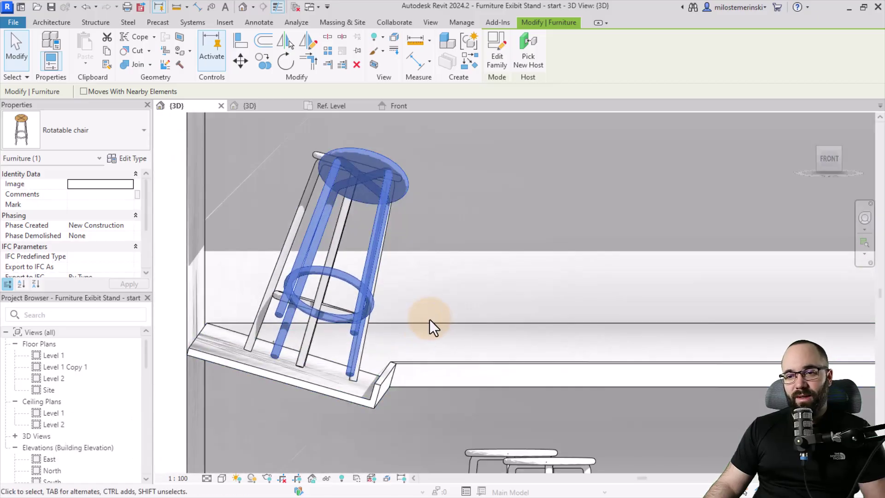
key(space)
key(space)
key(space)
key(space)
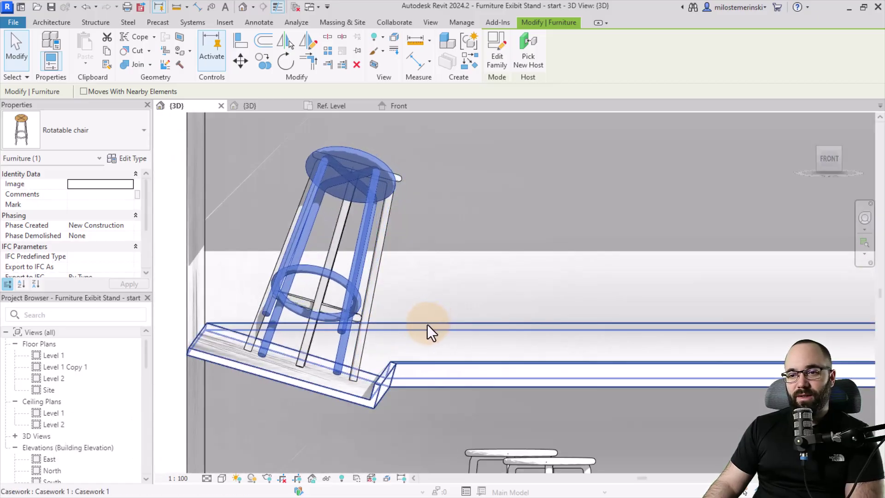
key(space)
key(space)
key(space)
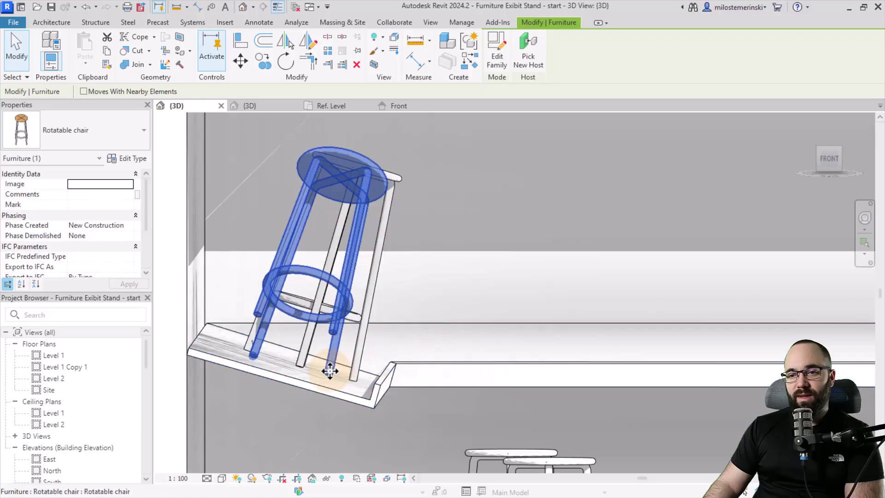
- Slide the upright stool left until the tipped Rotatable chair stool leans against it
middle_drag(307, 404, 252, 410)
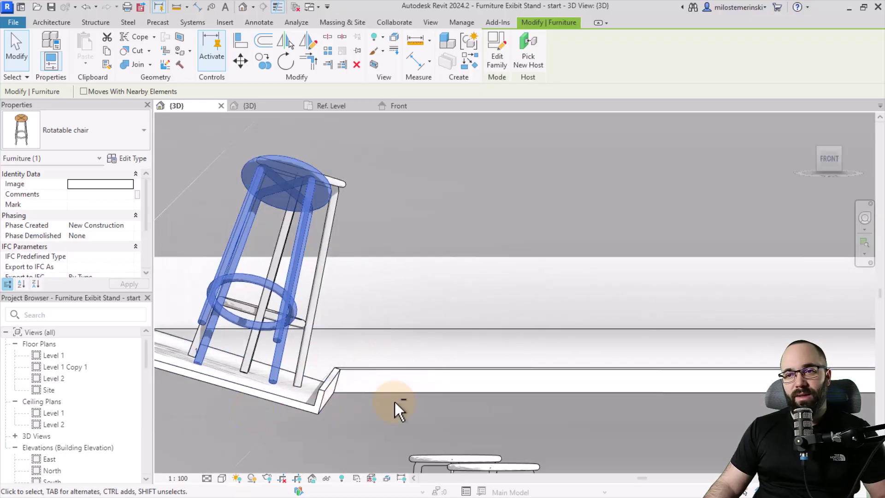
mouse_move(395, 402)
shift+middle_down()
mouse_move(290, 442)
mouse_move(296, 479)
shift+middle_up()
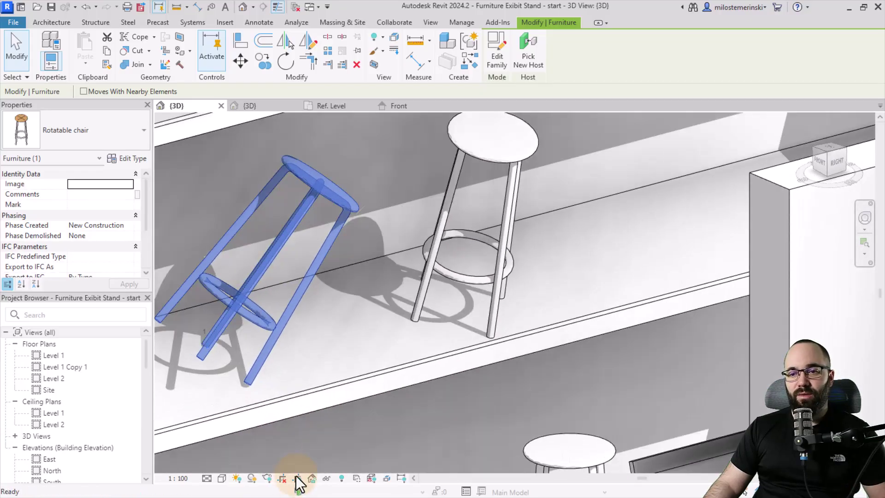
click(421, 308)
mouse_move(410, 307)
mouse_down()
mouse_move(360, 322)
mouse_move(326, 362)
mouse_up()
mouse_move(326, 362)
shift+middle_down()
mouse_move(437, 384)
mouse_move(475, 296)
mouse_move(468, 327)
mouse_move(416, 393)
mouse_move(430, 386)
shift+middle_up()
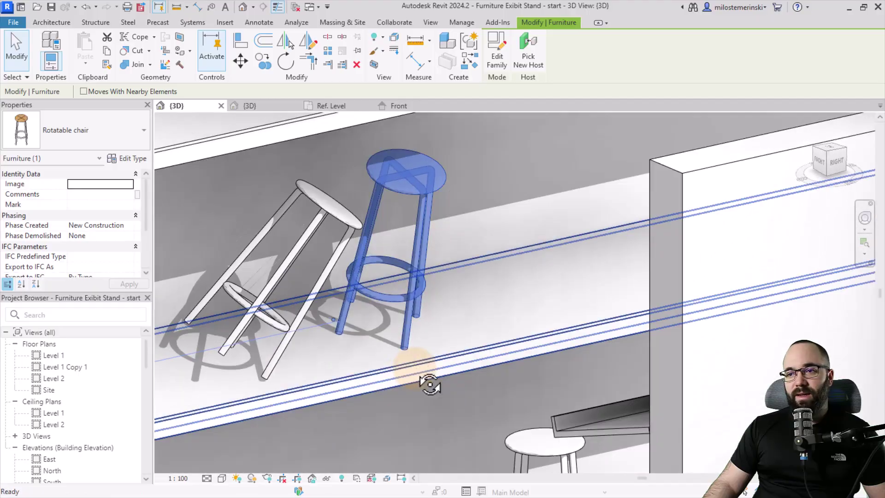
scroll(406, 326, down, 5)
mouse_move(405, 325)
shift+middle_down()
mouse_move(391, 389)
mouse_move(441, 371)
mouse_move(419, 377)
shift+middle_up()
key(Escape)
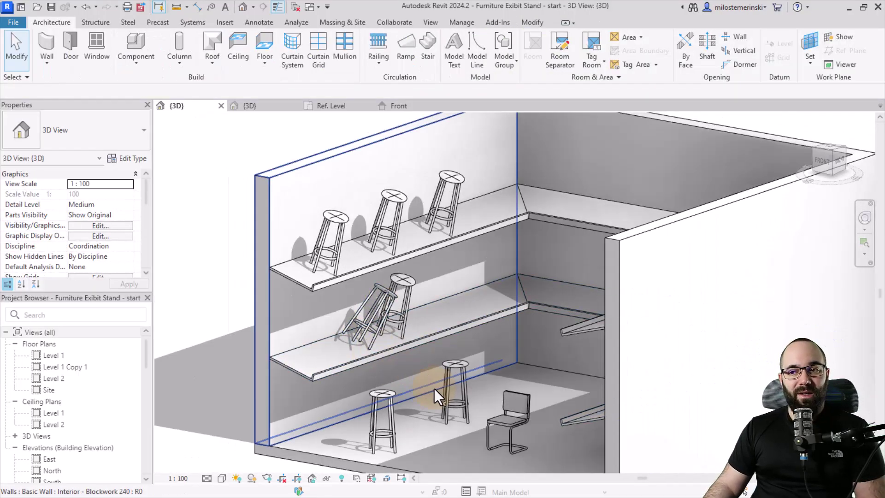